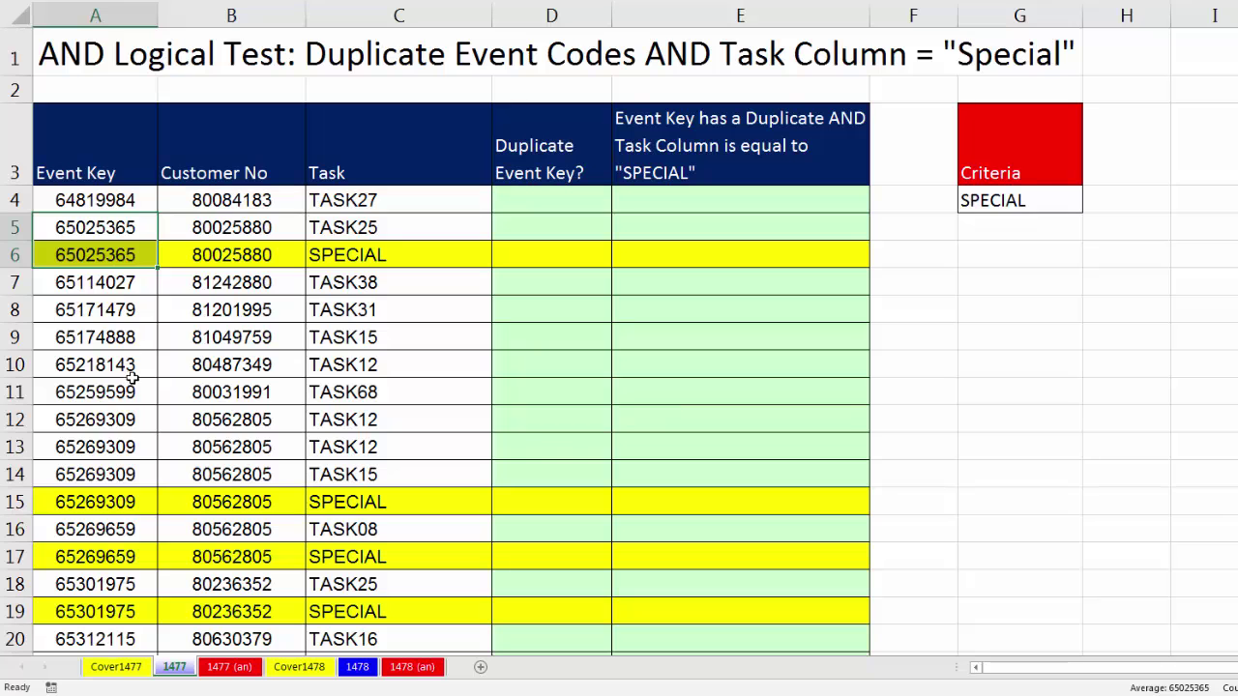
- Highlight the repeated event key rows, the SPECIAL record in row 15, and the first record in row 4
{"action": "left_click_drag", "start_coordinate": [131, 418], "coordinate": [129, 500]}
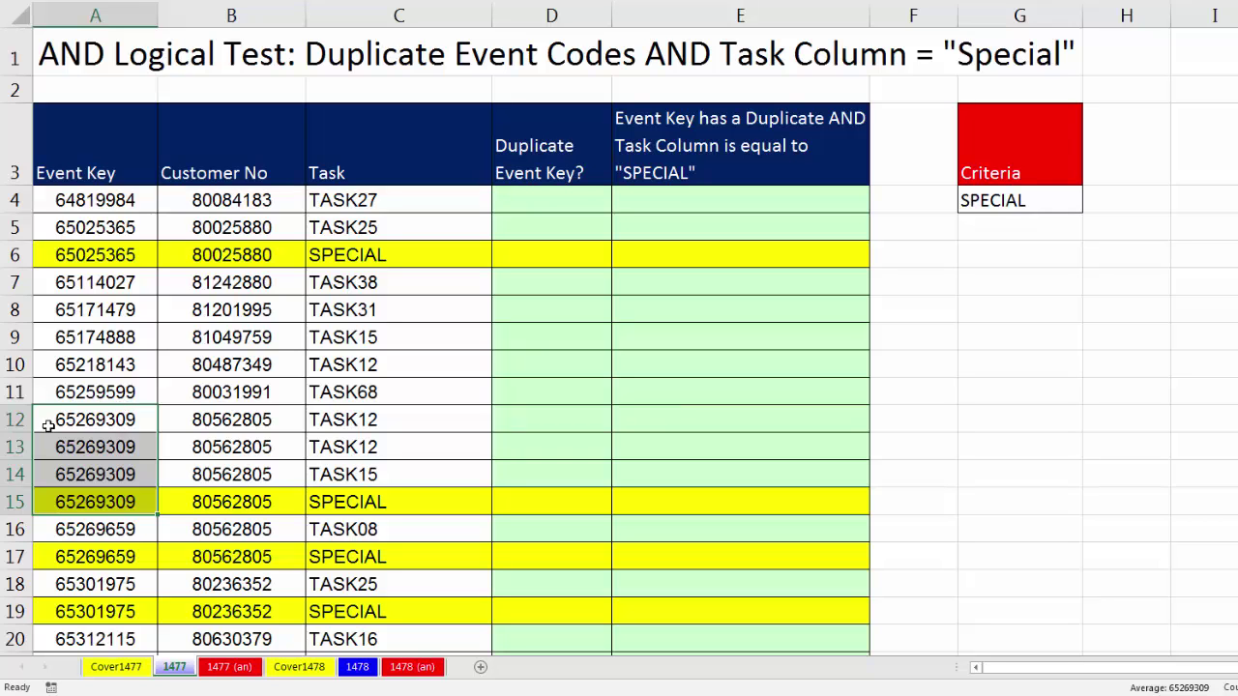
{"action": "left_click", "coordinate": [137, 500]}
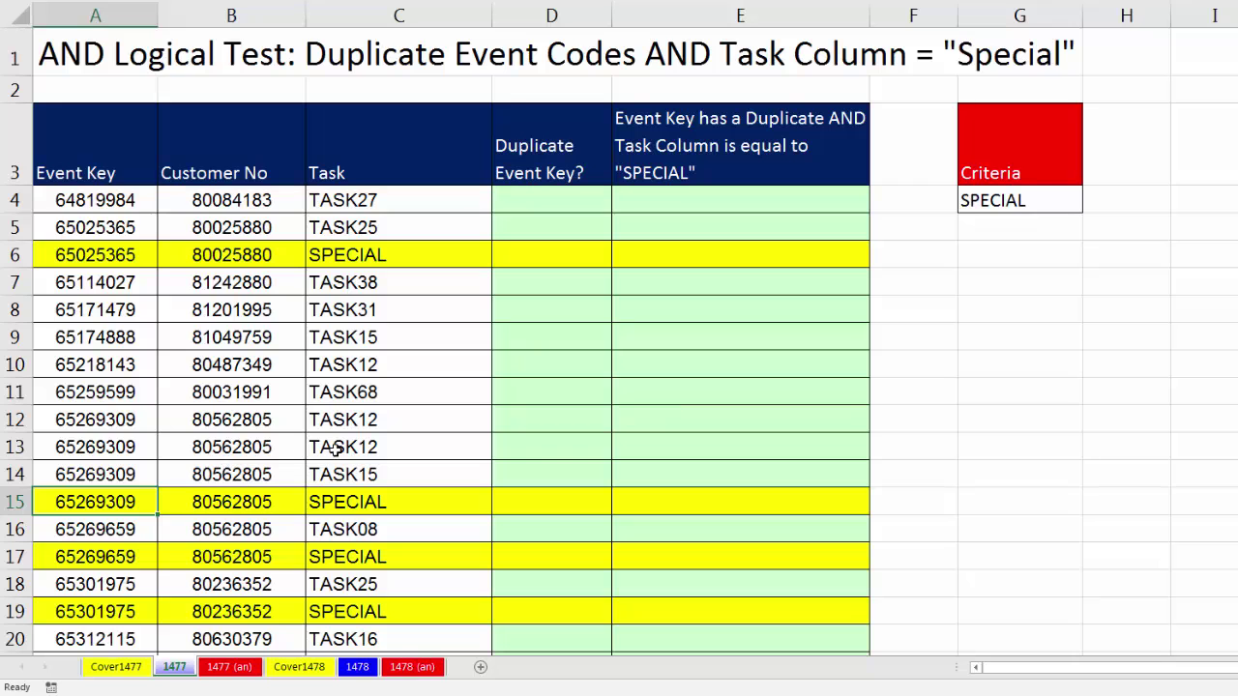
{"action": "left_click", "coordinate": [354, 503]}
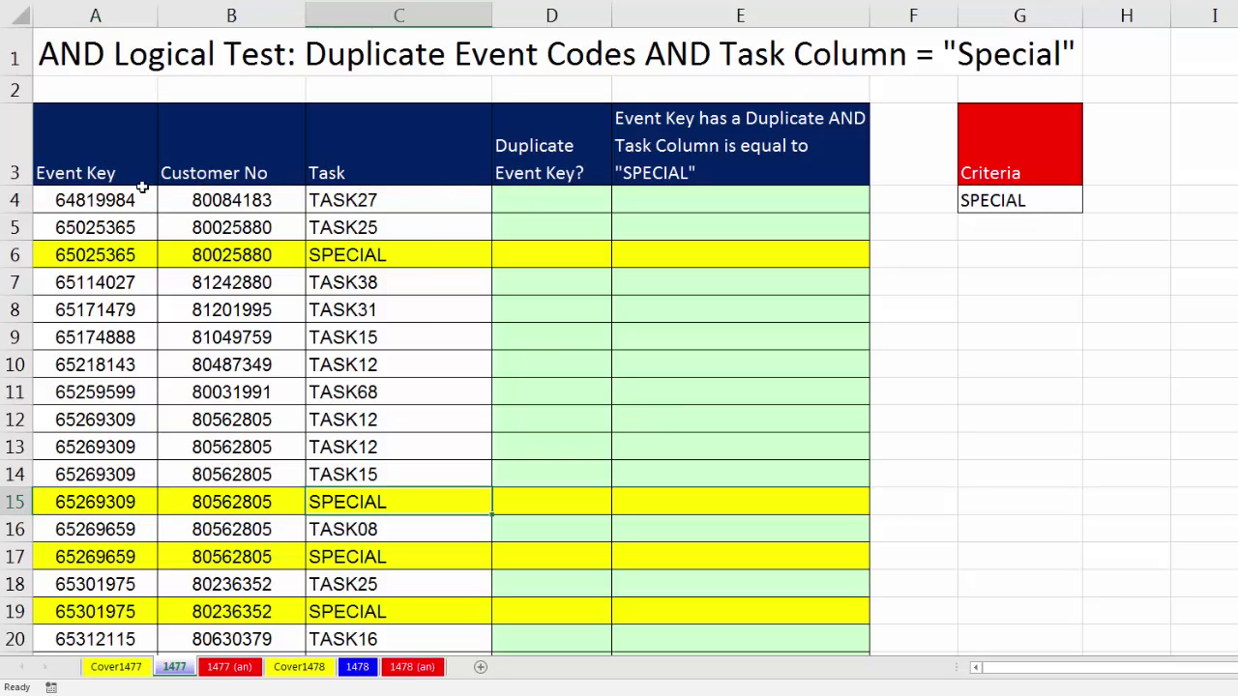
{"action": "left_click_drag", "start_coordinate": [124, 200], "coordinate": [390, 201]}
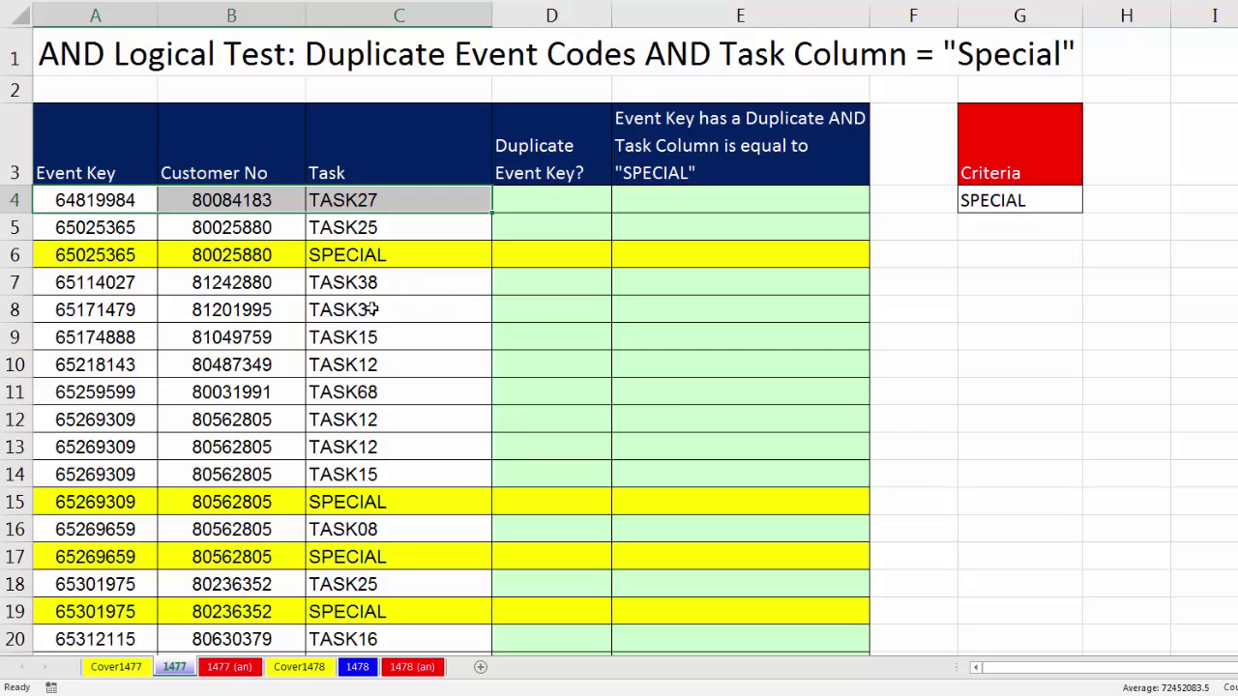
- Enter =COUNTIFS($A$4:$A$36,A4) in D4, returning 1
{"action": "left_click", "coordinate": [528, 203]}
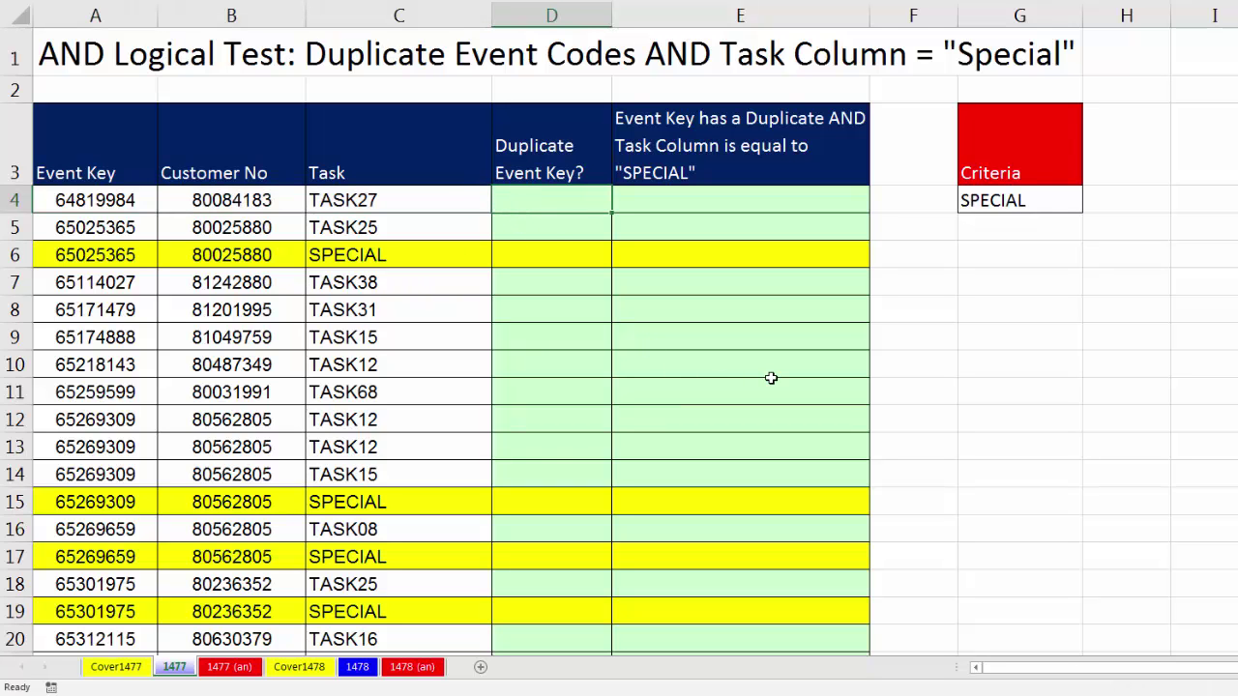
{"action": "type", "text": "=coun"}
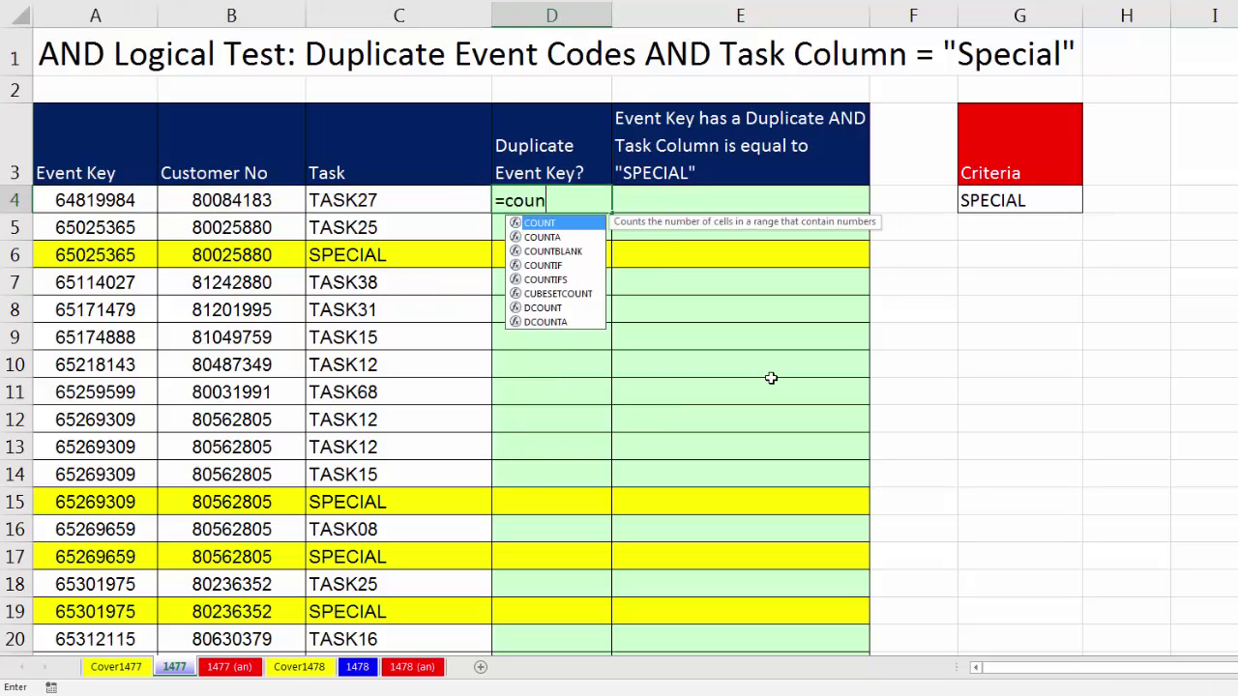
{"action": "type", "text": "tifs"}
{"action": "key", "text": "Tab"}
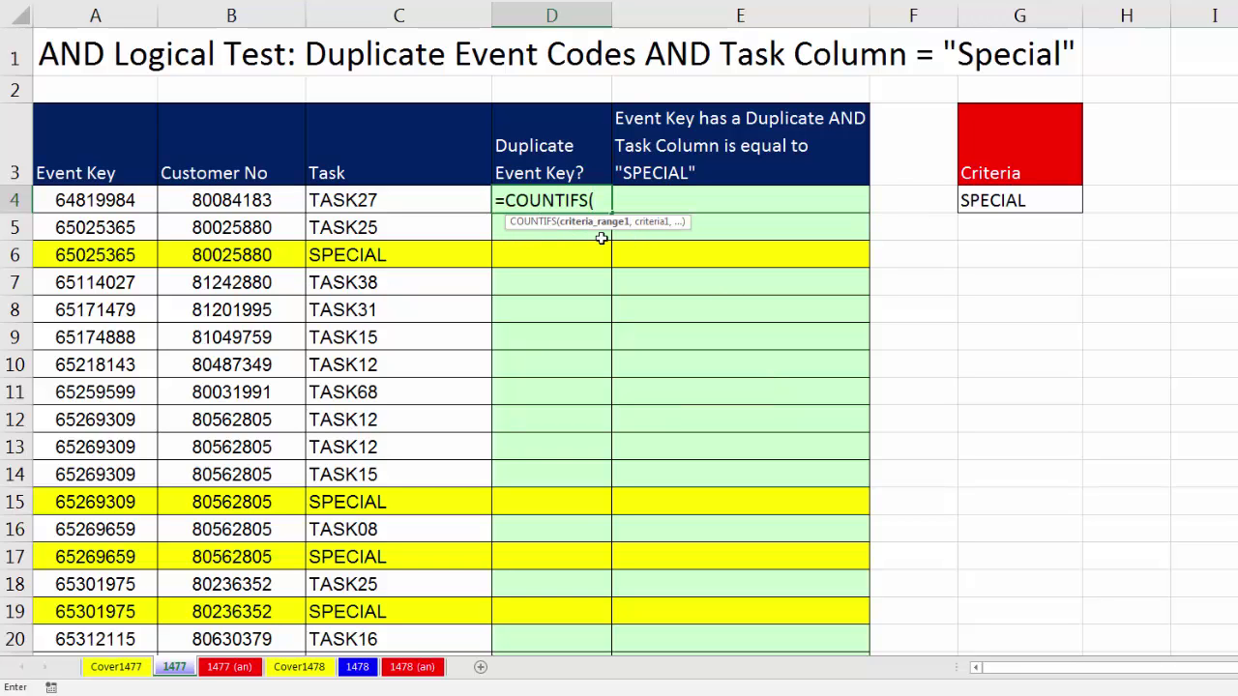
{"action": "left_click", "coordinate": [68, 200]}
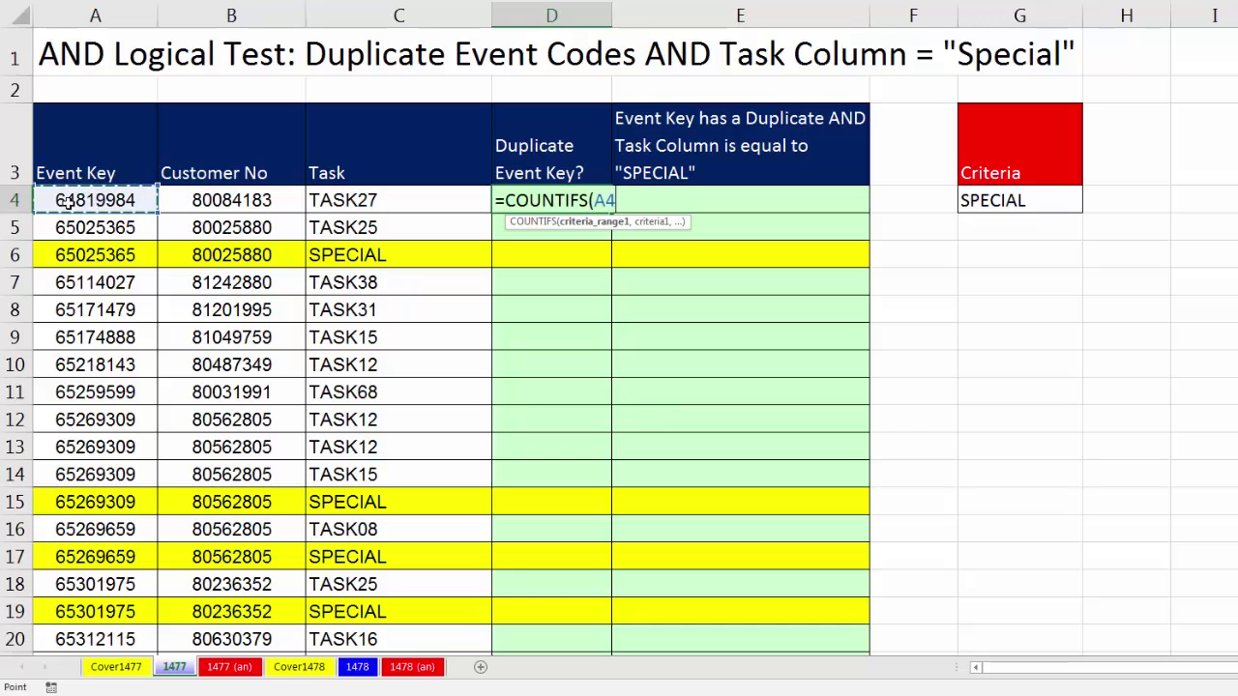
{"action": "key", "text": "ctrl+shift+Down"}
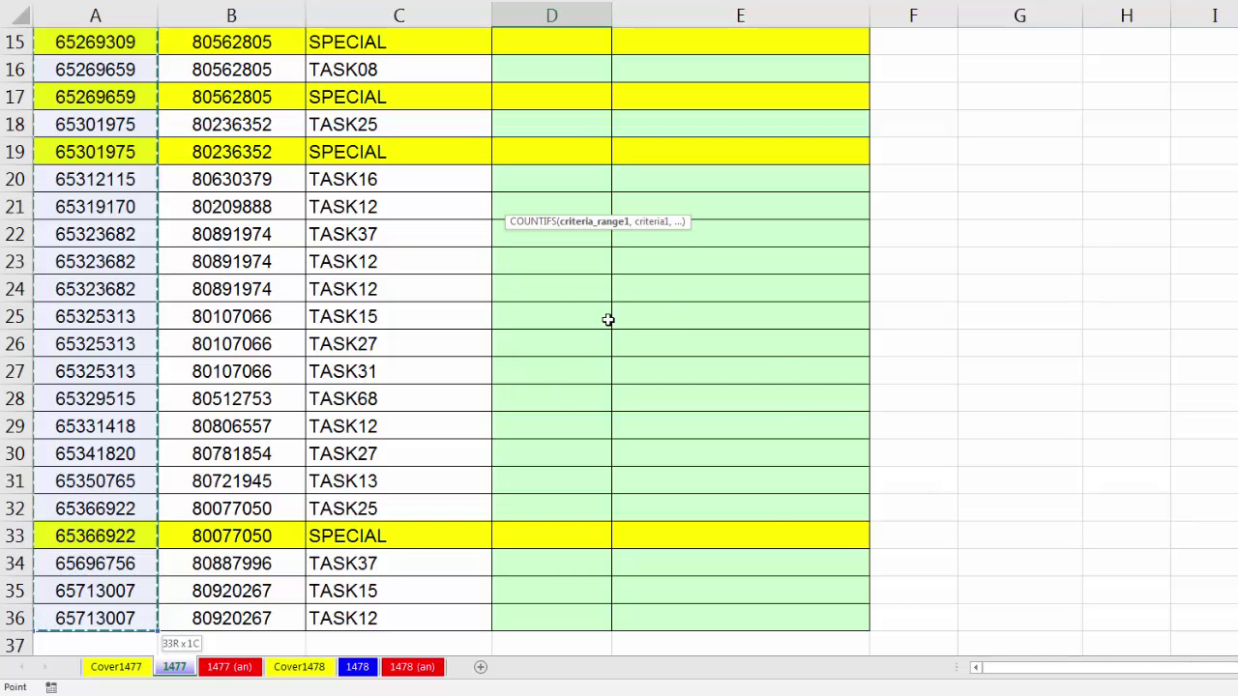
{"action": "key", "text": "F4"}
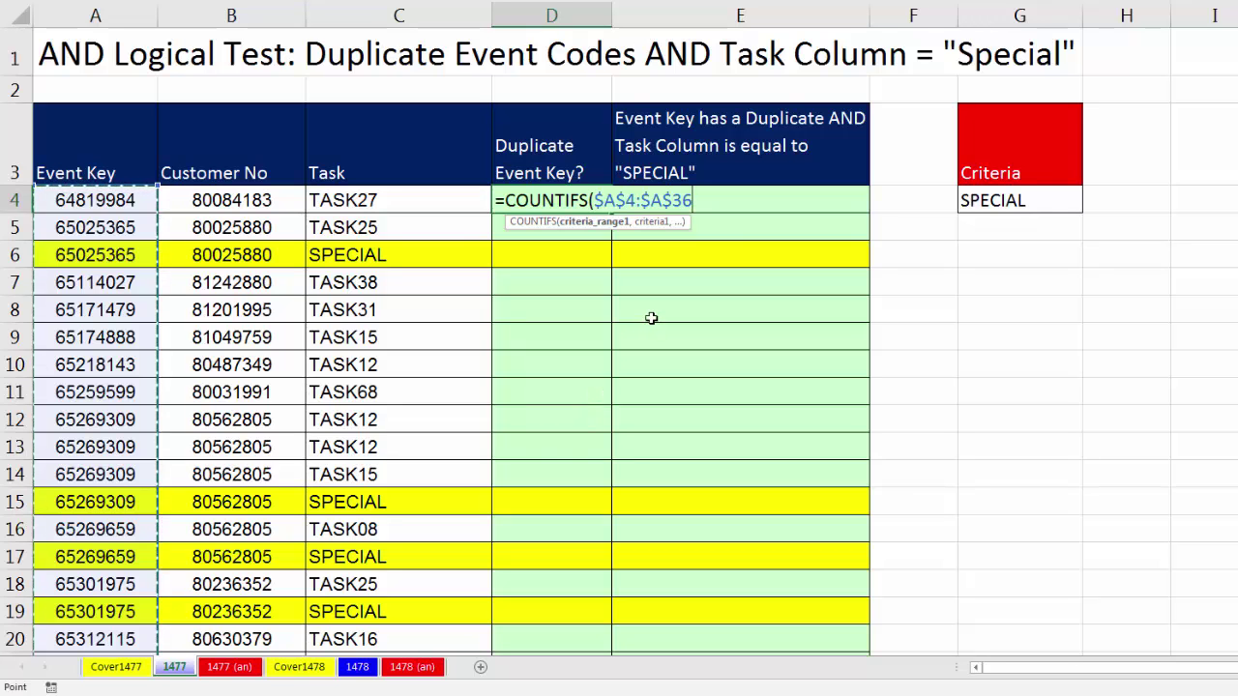
{"action": "type", "text": ","}
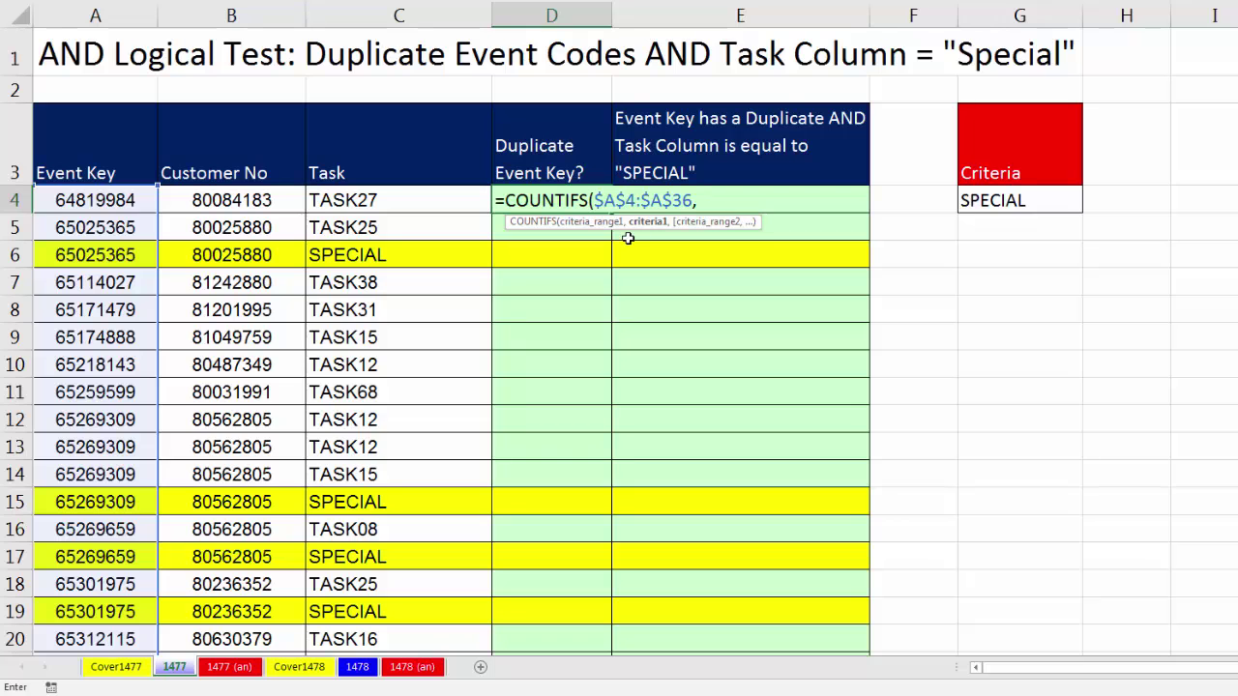
{"action": "left_click", "coordinate": [114, 200]}
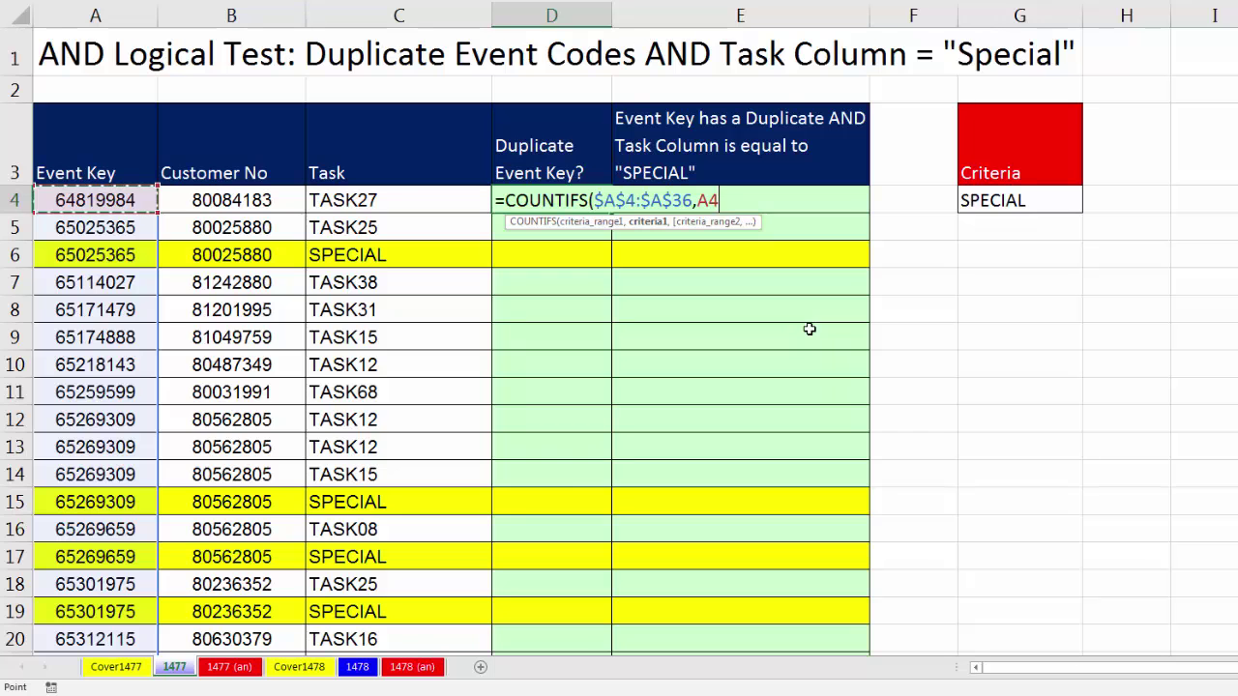
{"action": "type", "text": ")"}
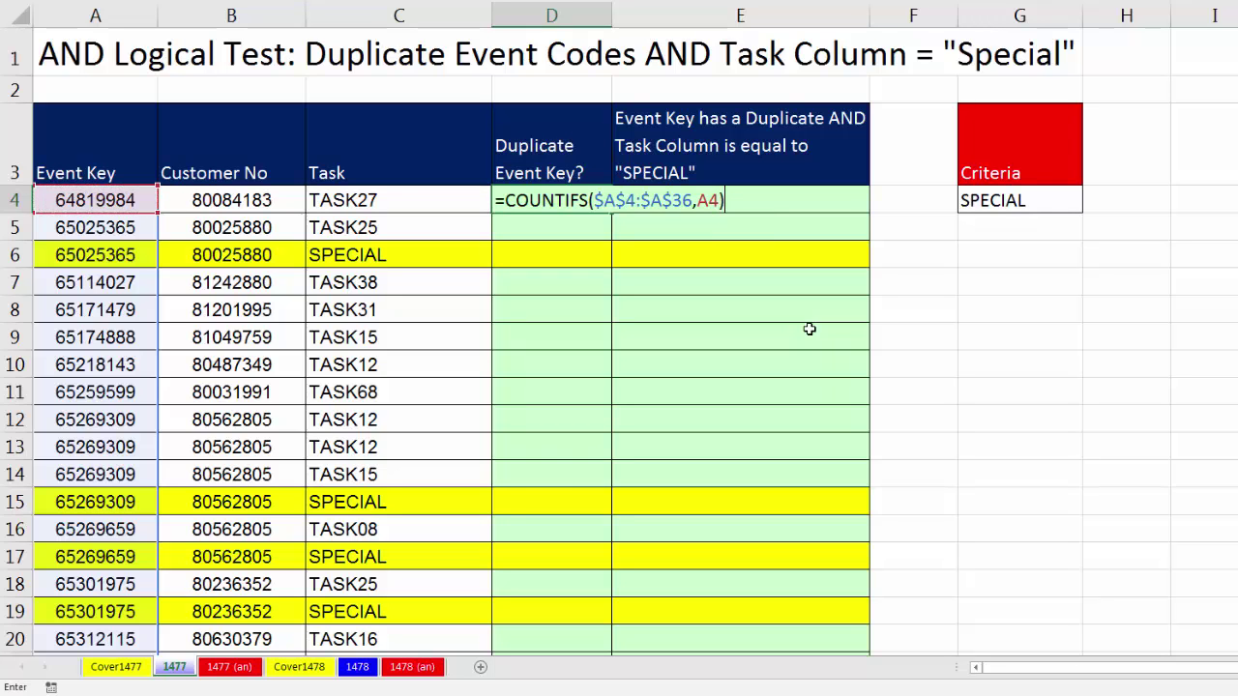
{"action": "key", "text": "ctrl+Return"}
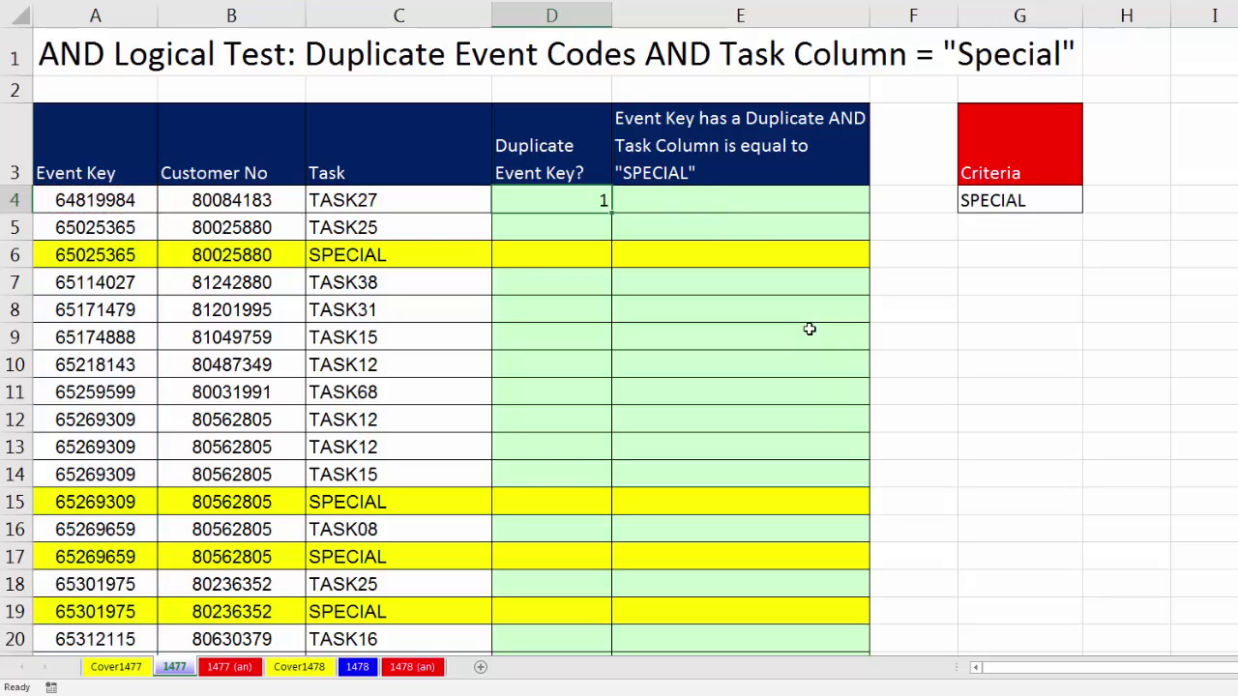
- Copy D4's COUNTIFS formula down column D and review the counts of 4 in D12:D15 and row 6
{"action": "double_click", "coordinate": [611, 212]}
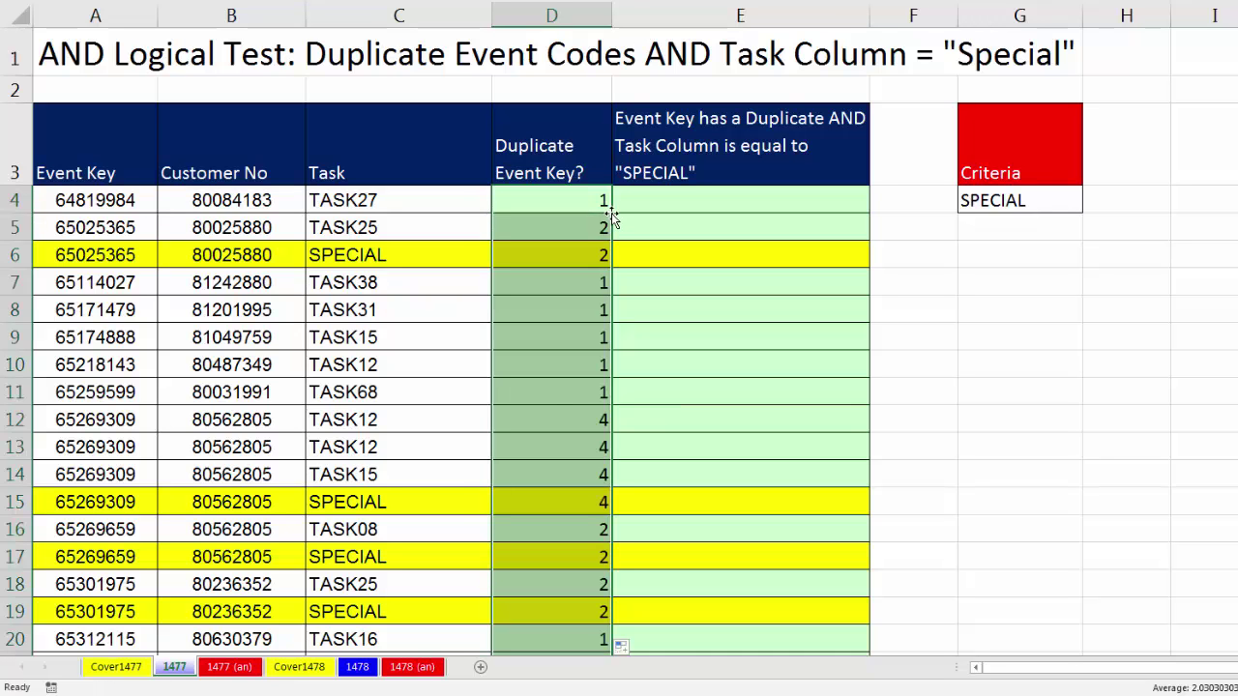
{"action": "left_click_drag", "start_coordinate": [561, 417], "coordinate": [104, 442]}
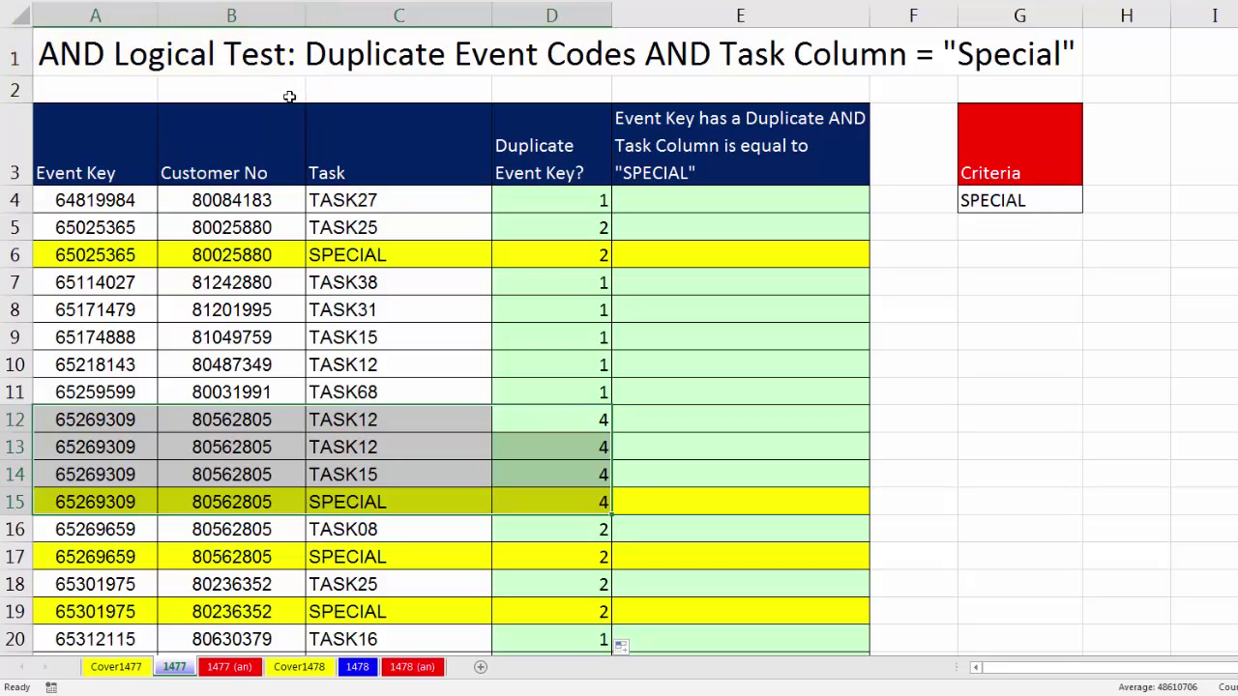
{"action": "left_click", "coordinate": [129, 254]}
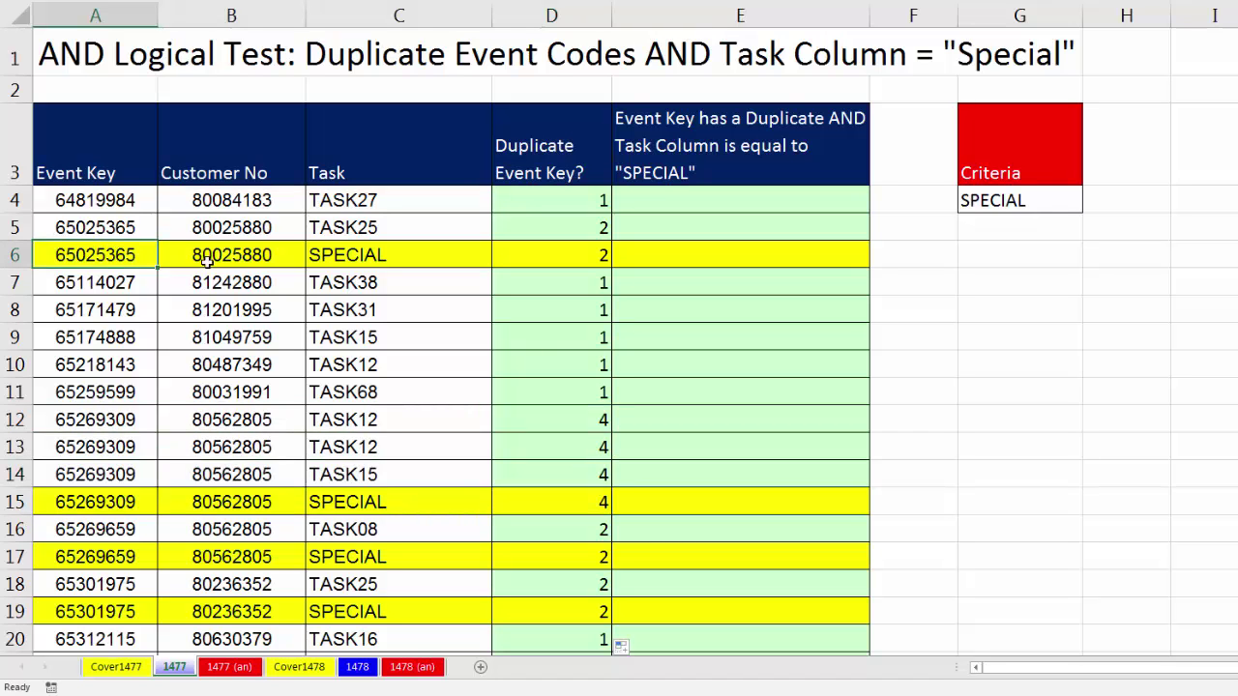
{"action": "left_click", "coordinate": [346, 254], "text": "shift"}
{"action": "left_click_drag", "start_coordinate": [346, 254], "coordinate": [346, 254]}
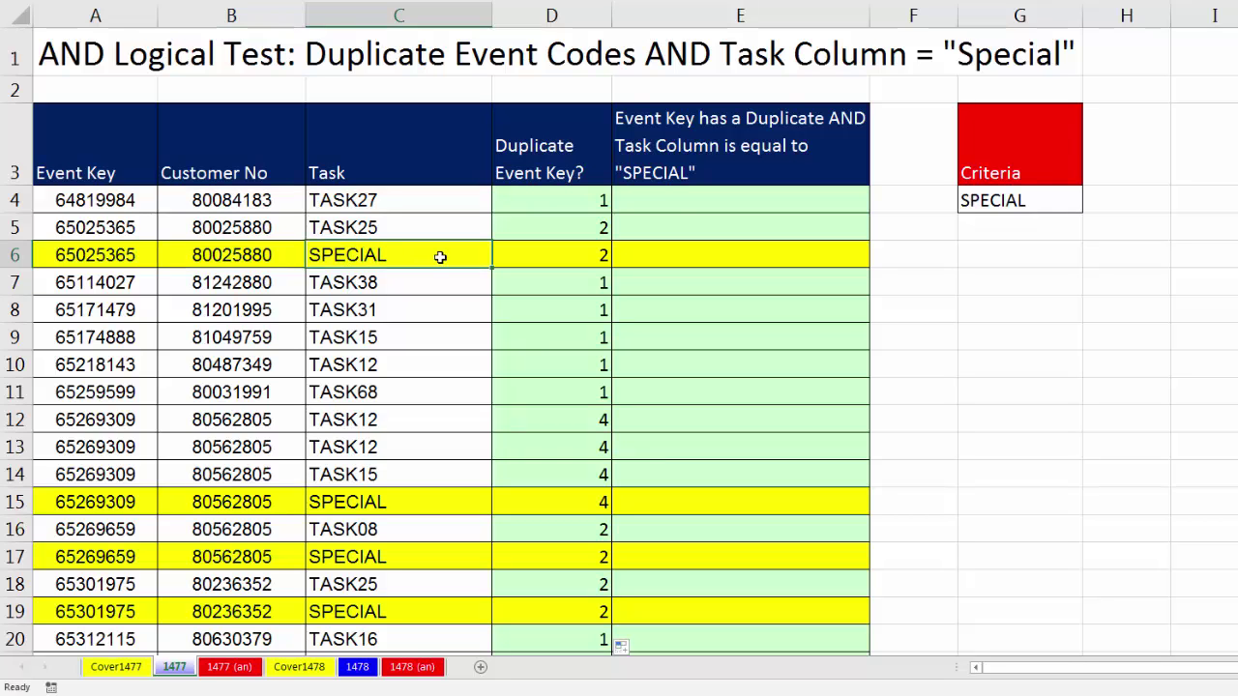
{"action": "left_click", "coordinate": [684, 202]}
{"action": "type", "text": "=if"}
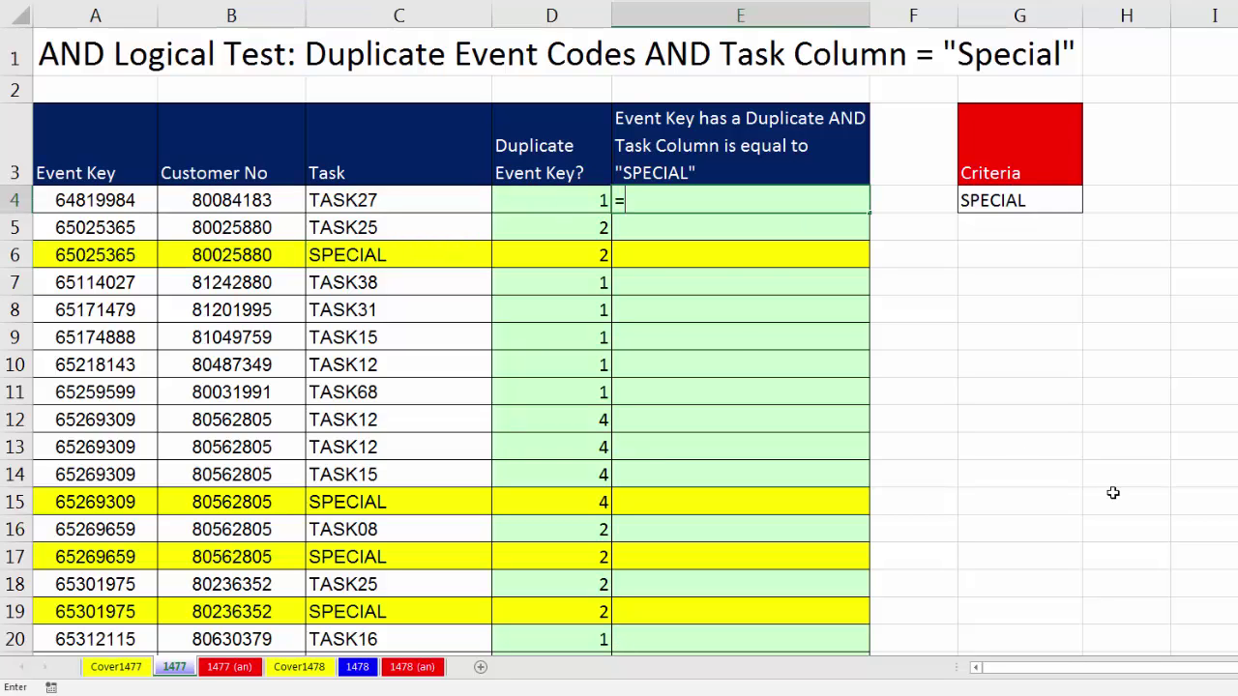
{"action": "key", "text": "Tab"}
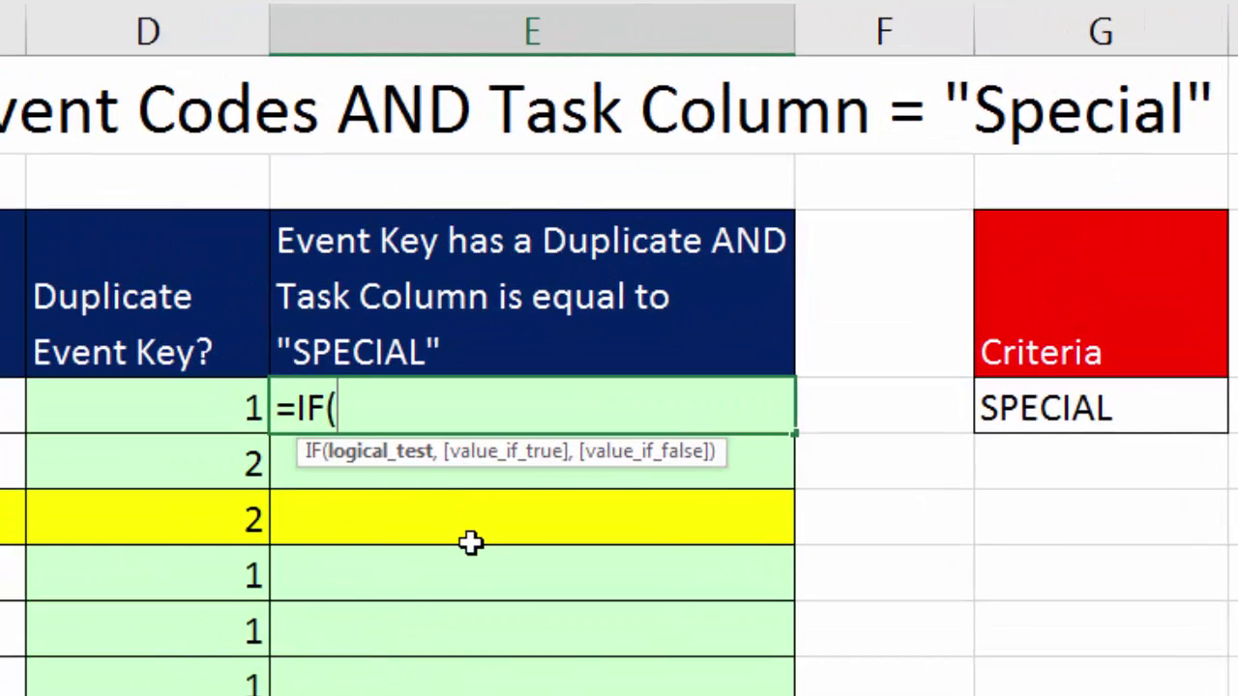
{"action": "key", "text": "BackSpace"}
{"action": "key", "text": "BackSpace"}
{"action": "key", "text": "BackSpace"}
{"action": "type", "text": "o"}
{"action": "key", "text": "Tab"}
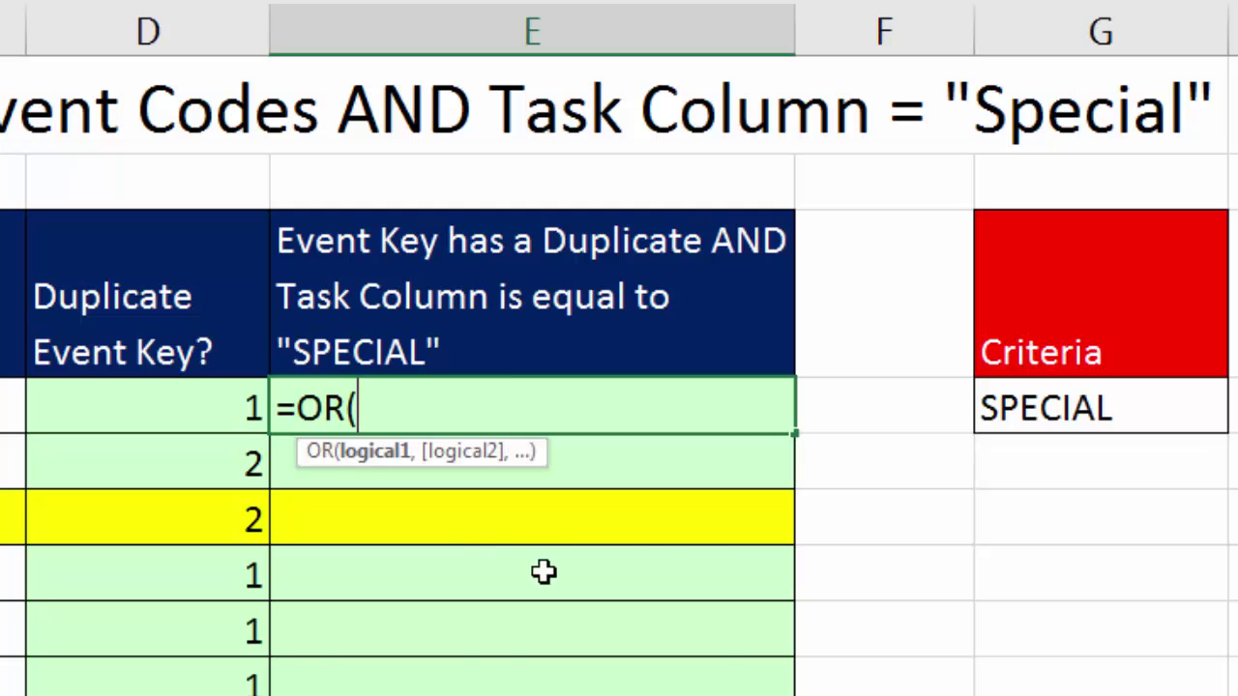
{"action": "key", "text": "BackSpace"}
{"action": "key", "text": "BackSpace"}
{"action": "key", "text": "BackSpace"}
{"action": "type", "text": "and"}
{"action": "key", "text": "Tab"}
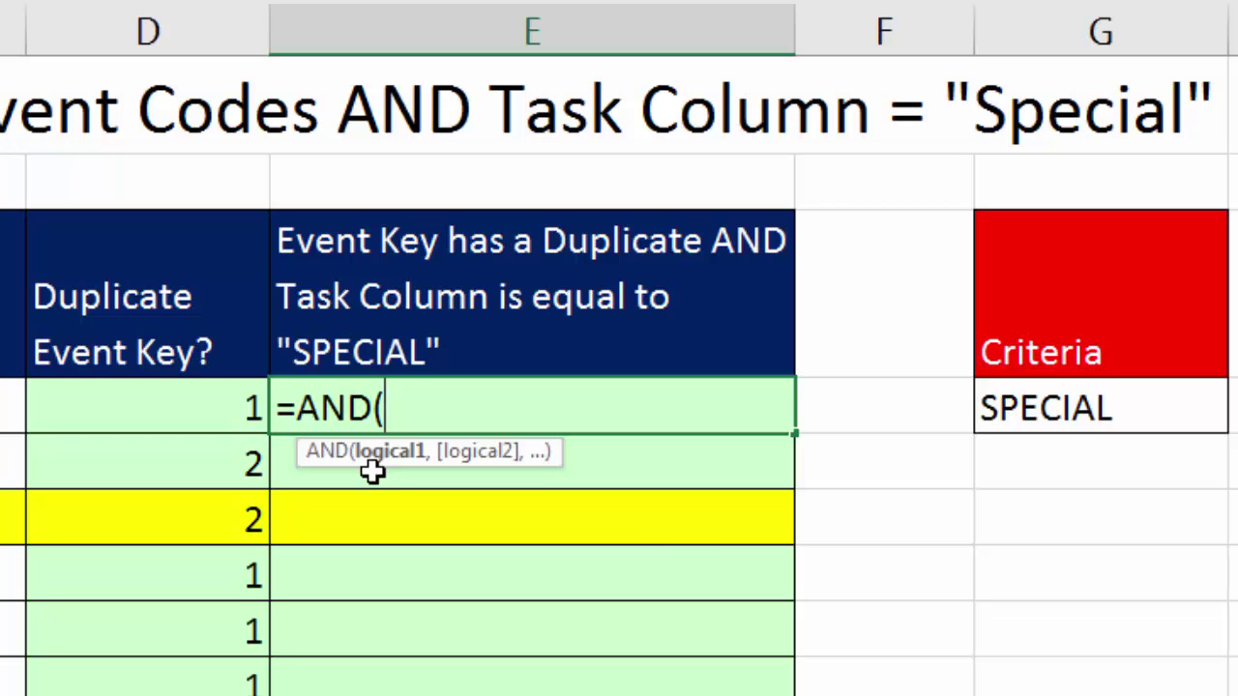
{"action": "key", "text": "Escape"}
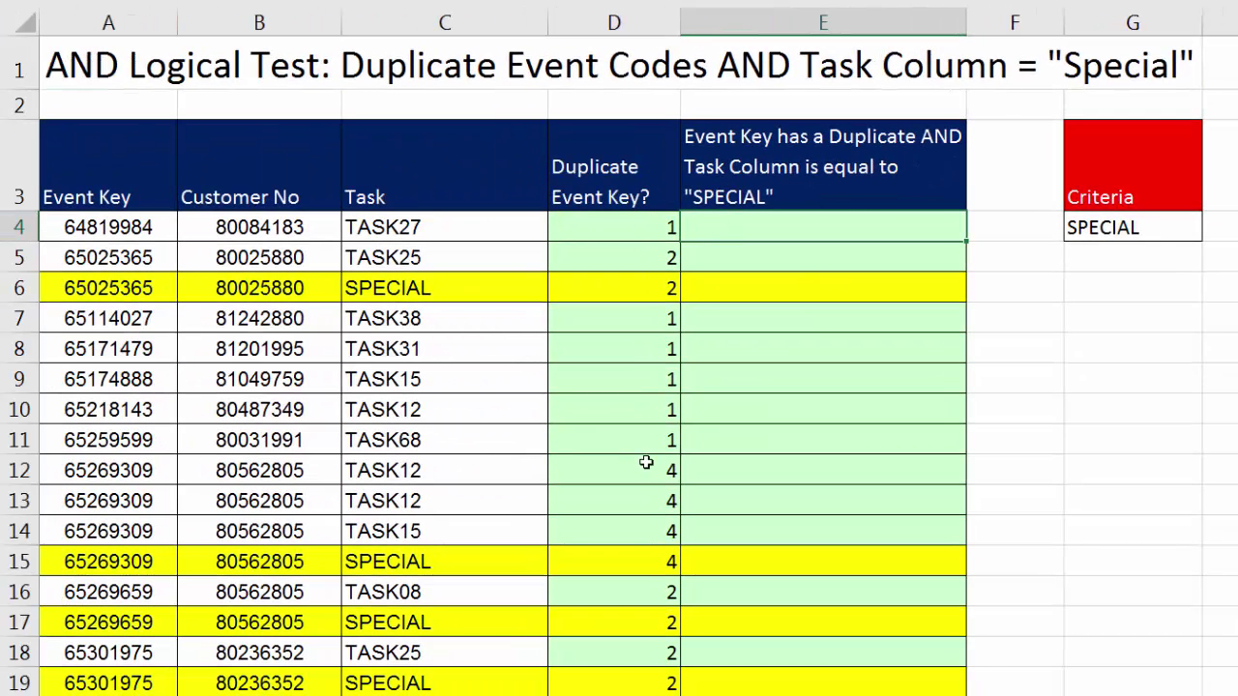
{"action": "left_click", "coordinate": [674, 232]}
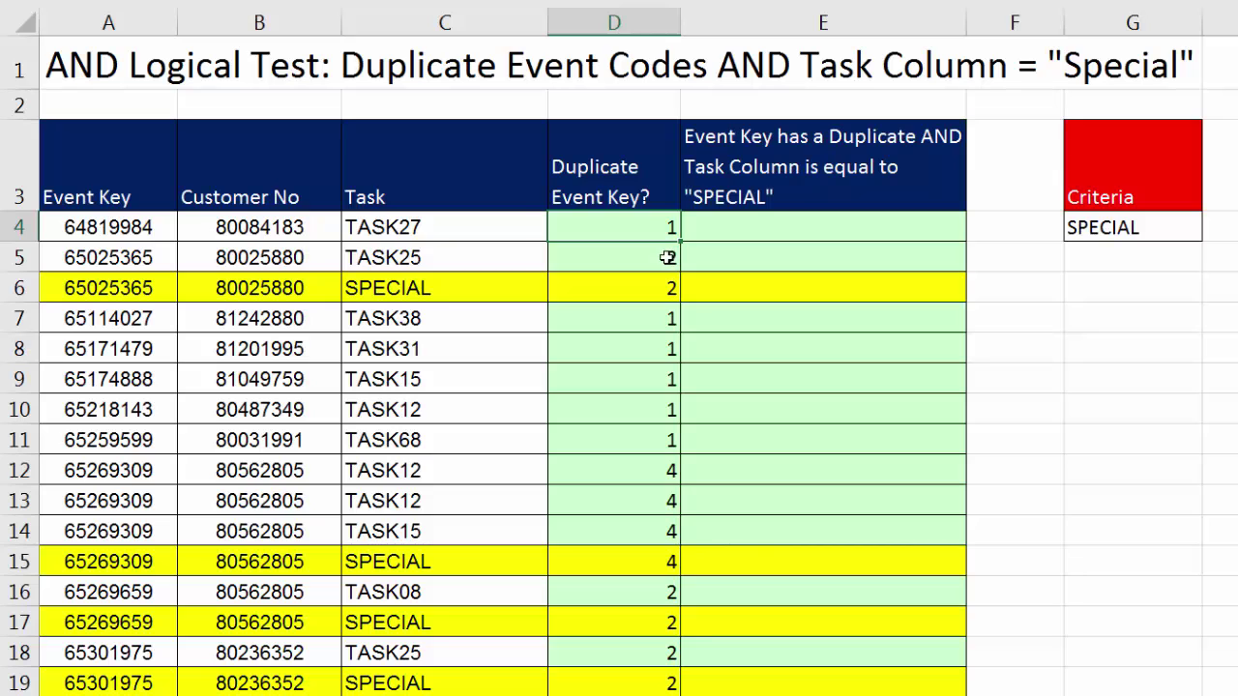
{"action": "left_click", "coordinate": [665, 257]}
{"action": "left_click", "coordinate": [662, 466]}
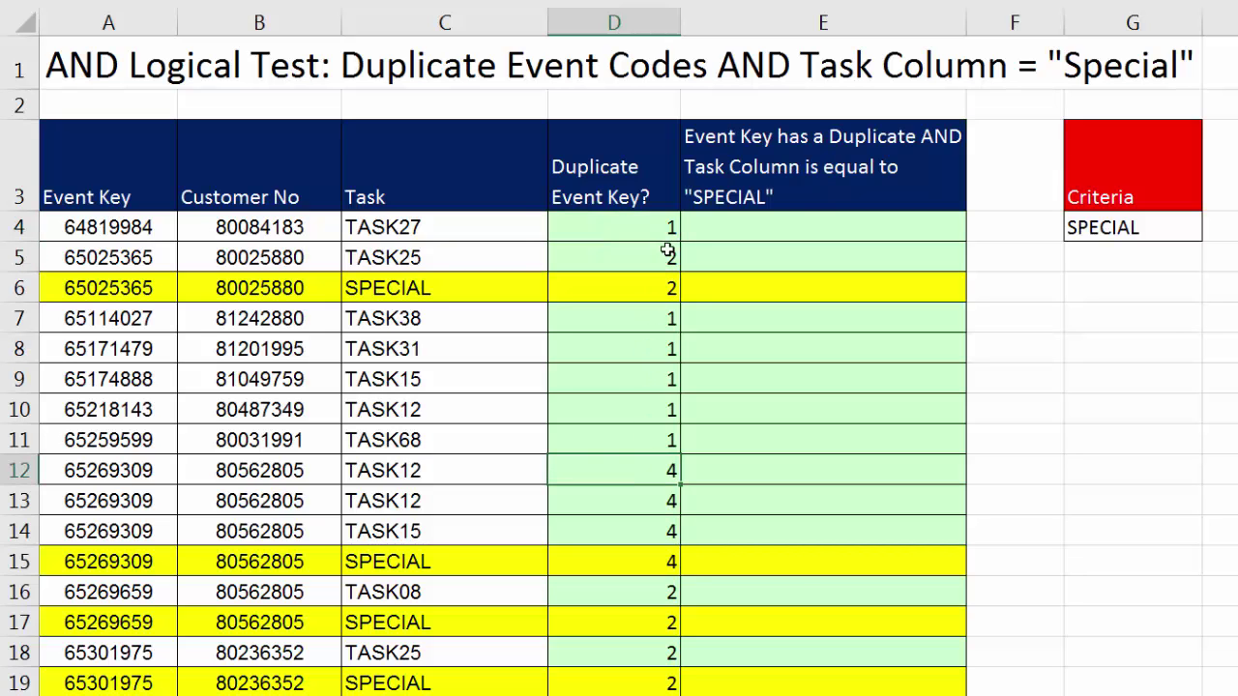
{"action": "left_click", "coordinate": [658, 226]}
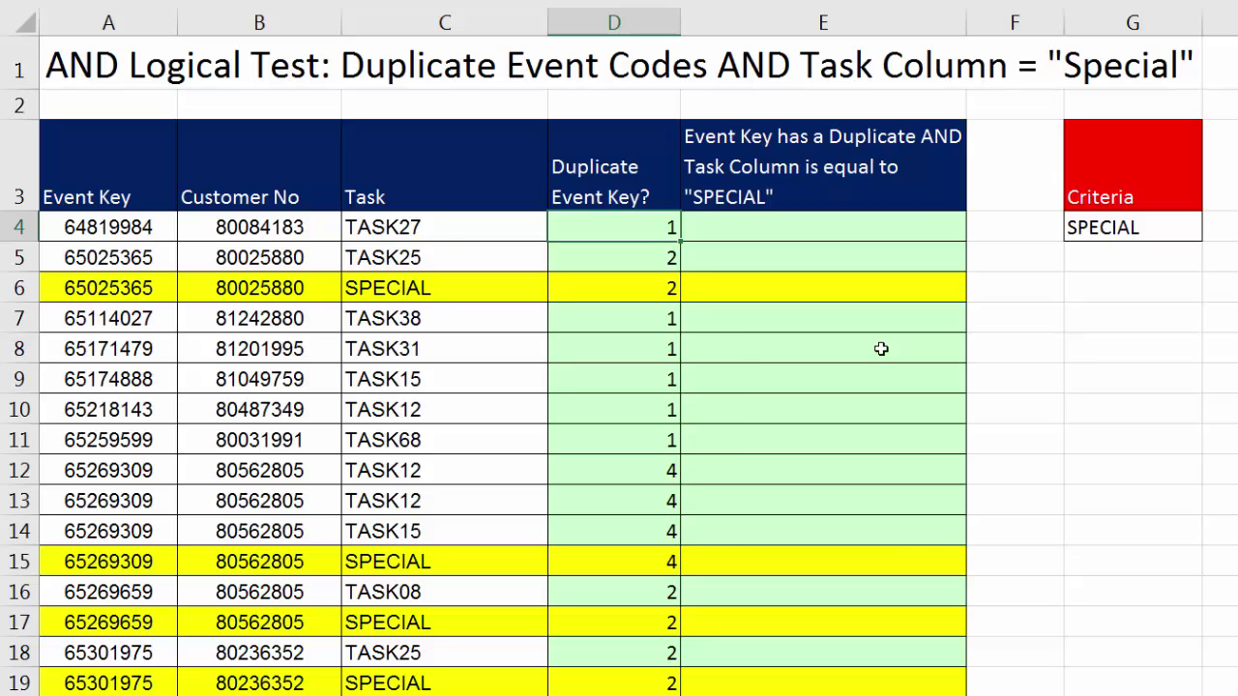
- Append -1 to D4's COUNTIFS formula and copy it down column D
{"action": "key", "text": "F2"}
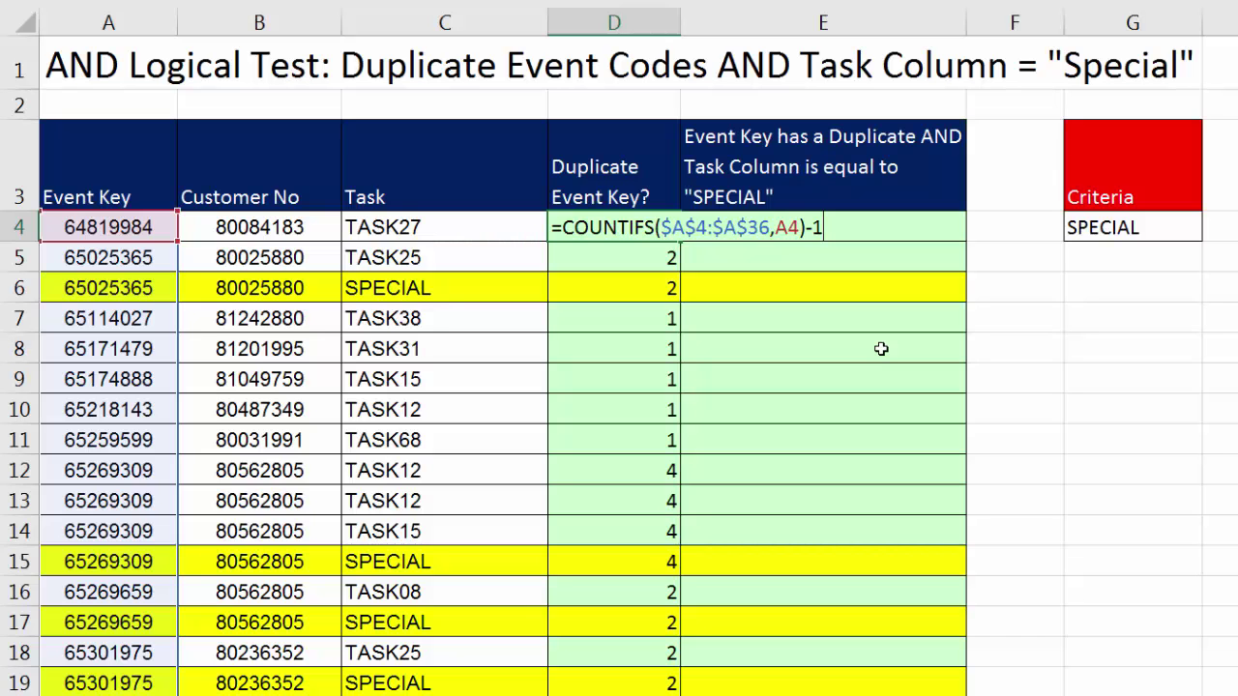
{"action": "key", "text": "Return"}
{"action": "left_click", "coordinate": [639, 227]}
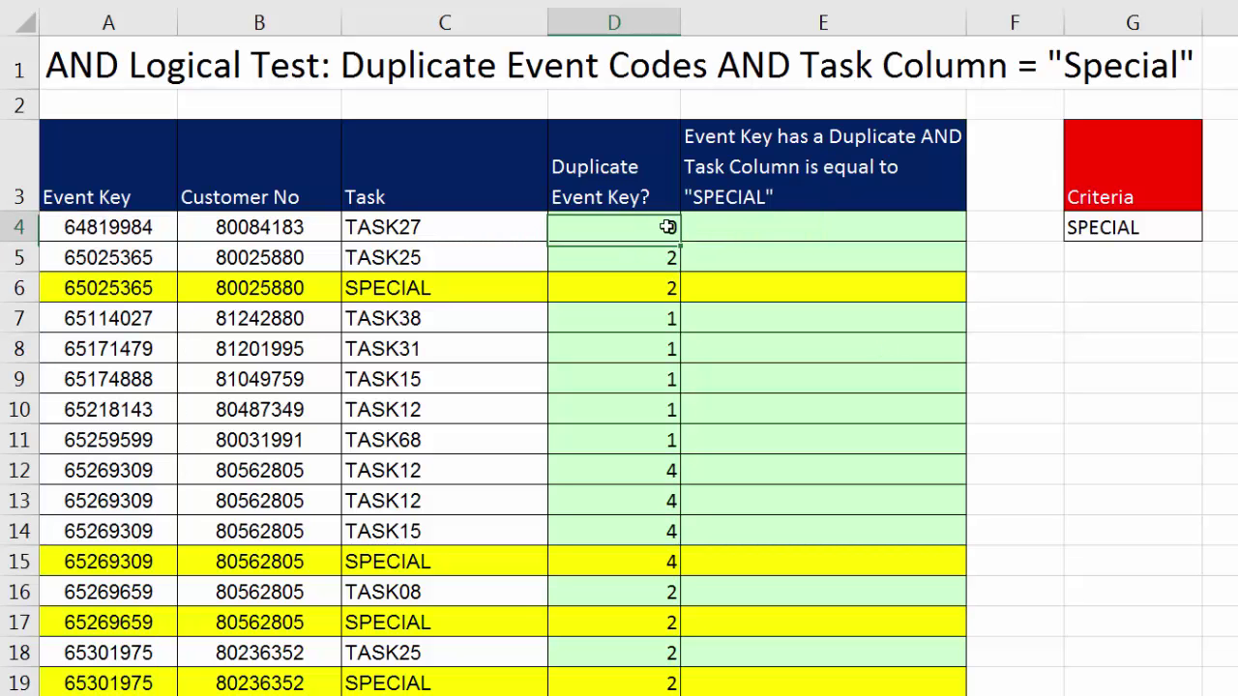
{"action": "double_click", "coordinate": [681, 242]}
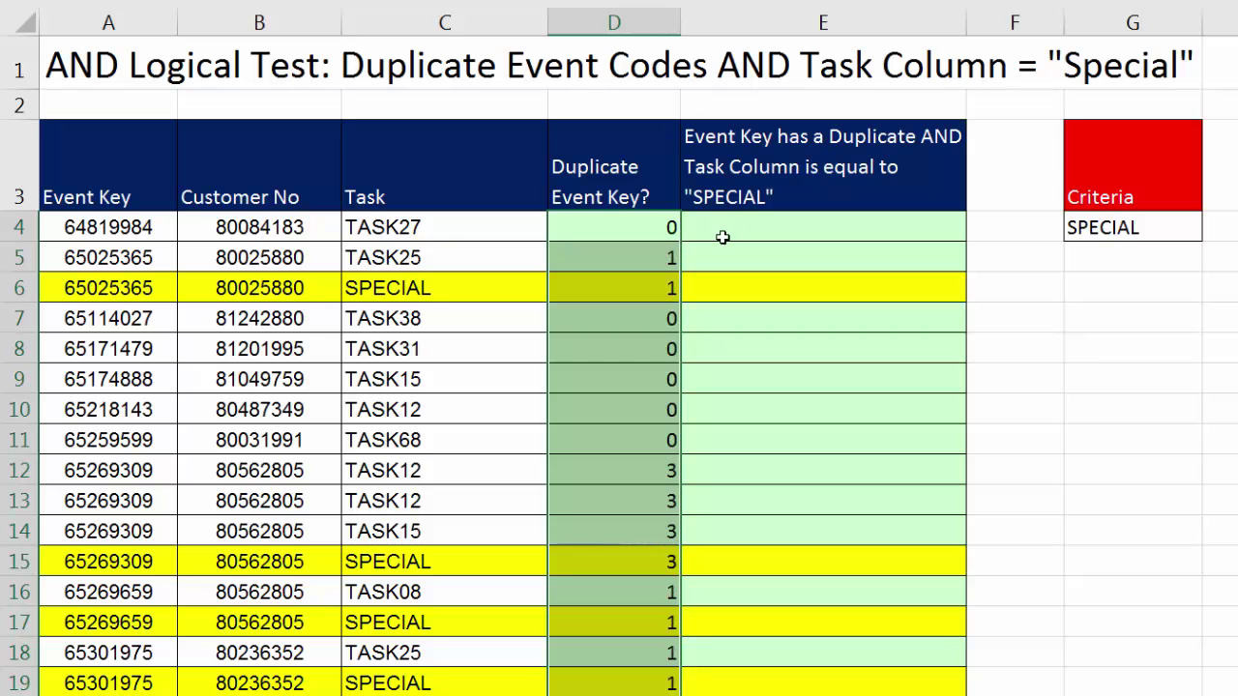
- Check column D: 0 for unique keys and 3 for the repeated event key
{"action": "left_click", "coordinate": [646, 233]}
{"action": "left_click", "coordinate": [636, 259]}
{"action": "left_click", "coordinate": [650, 288]}
{"action": "left_click_drag", "start_coordinate": [649, 327], "coordinate": [658, 348]}
{"action": "left_click_drag", "start_coordinate": [662, 397], "coordinate": [668, 462]}
{"action": "left_click", "coordinate": [641, 512]}
{"action": "left_click", "coordinate": [645, 524]}
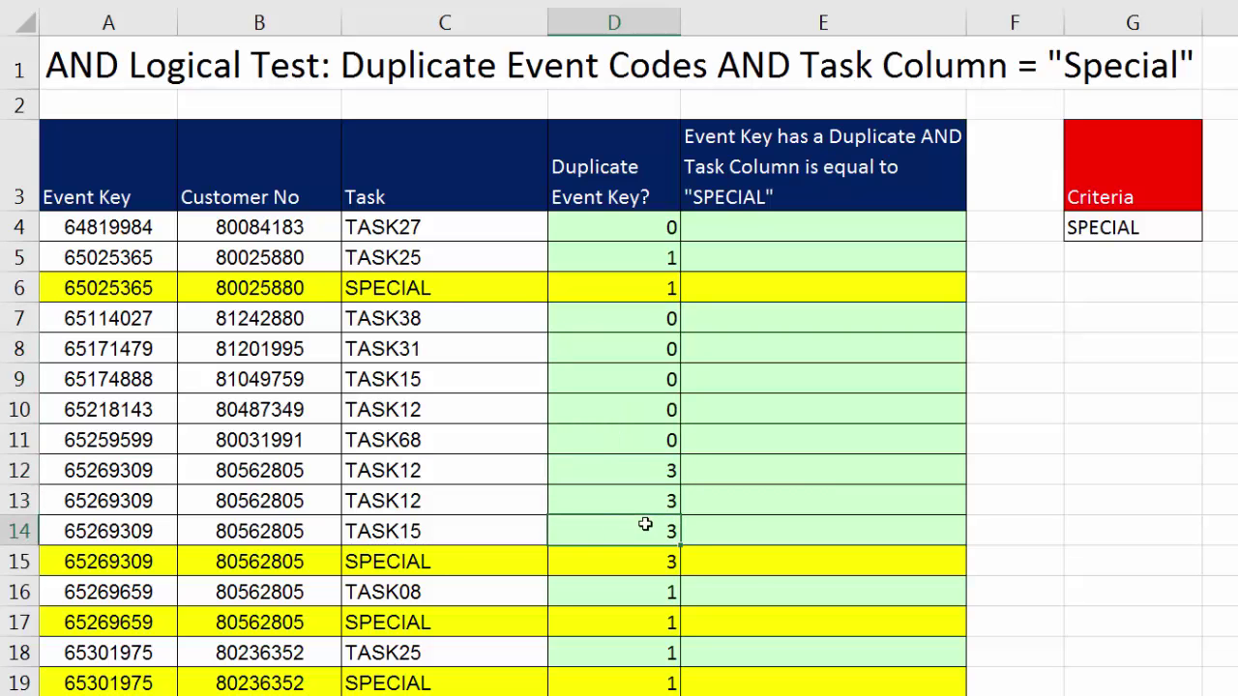
- Copy the COUNTIFS($A$4:$A$36,A4)-1 expression from D4's formula, leaving D4 unchanged
{"action": "double_click", "coordinate": [661, 226]}
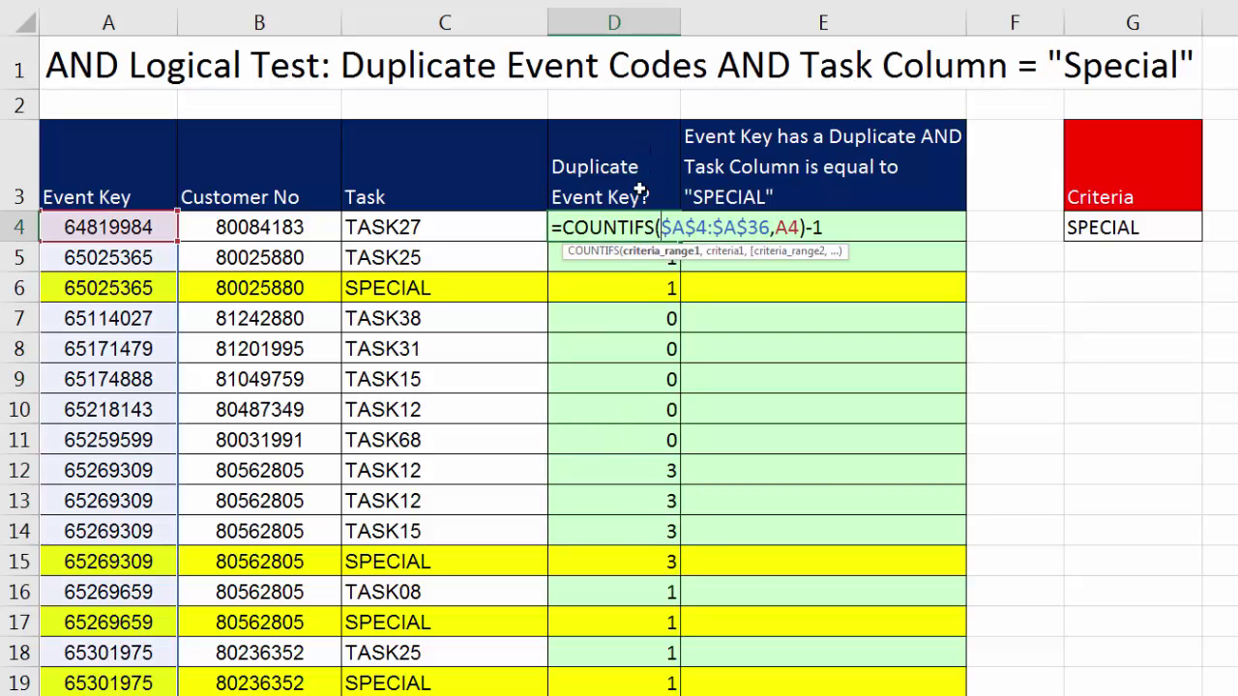
{"action": "left_click_drag", "start_coordinate": [564, 227], "coordinate": [874, 257]}
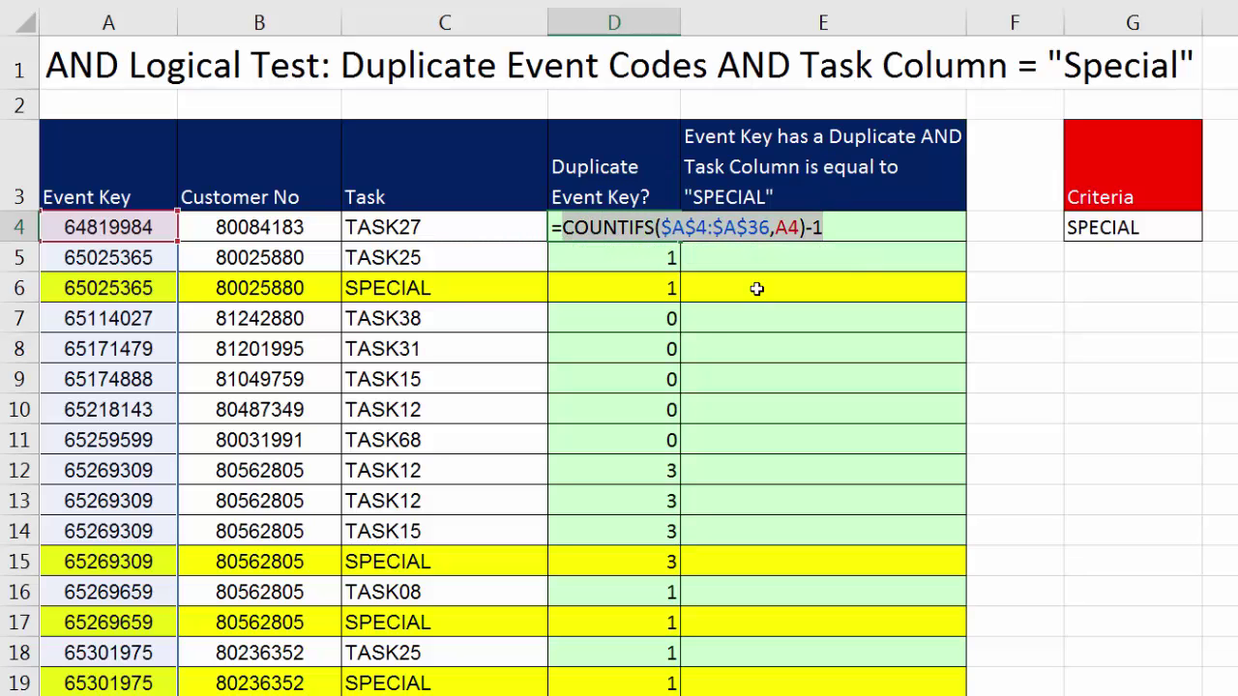
{"action": "key", "text": "ctrl+c"}
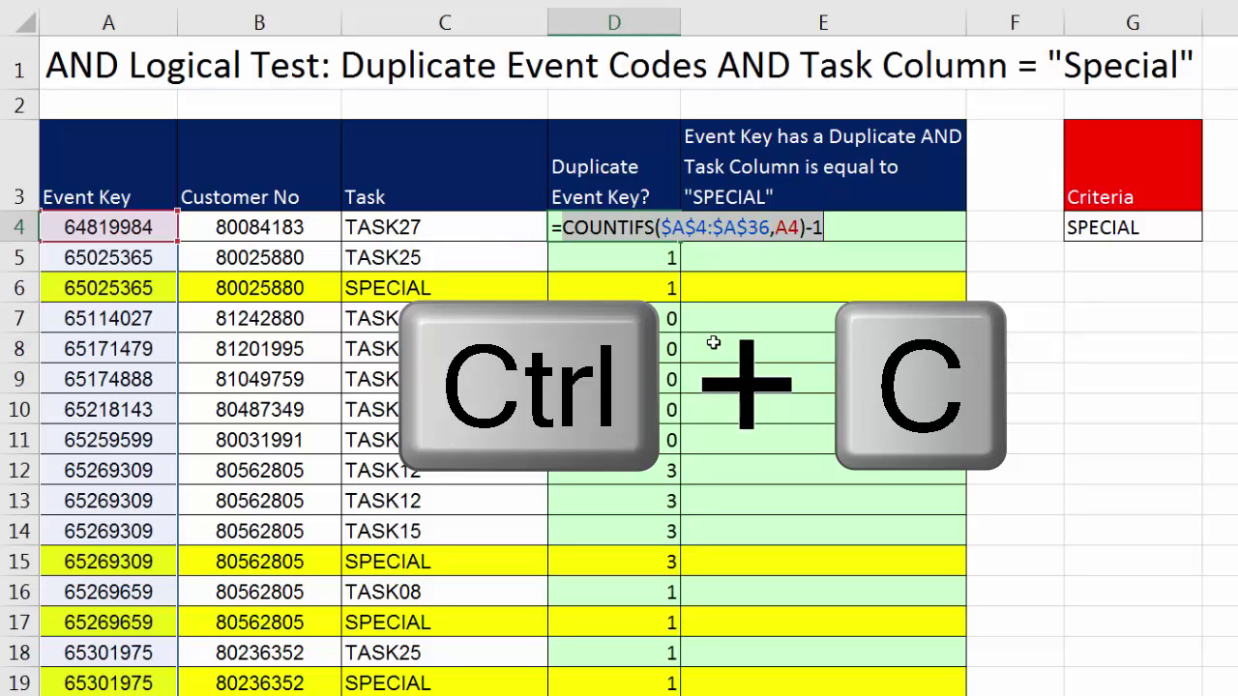
{"action": "key", "text": "Escape"}
- Begin an =AND( formula in cell E4
{"action": "left_click", "coordinate": [957, 223]}
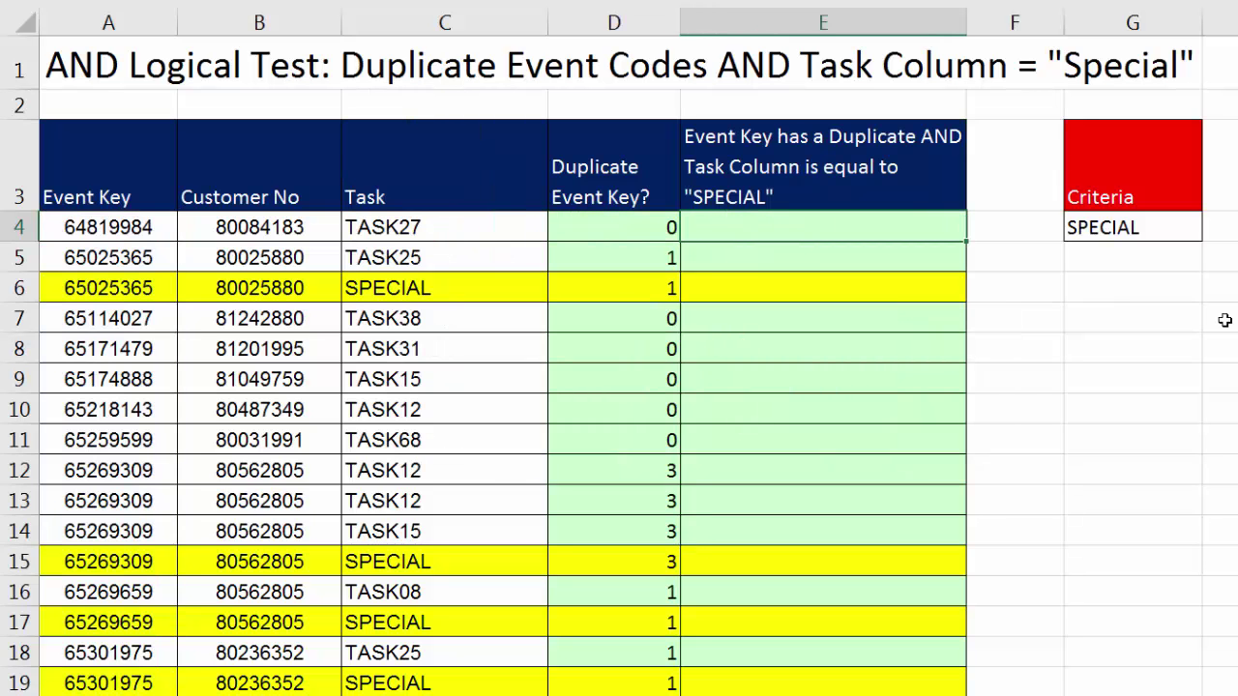
{"action": "type", "text": "=and"}
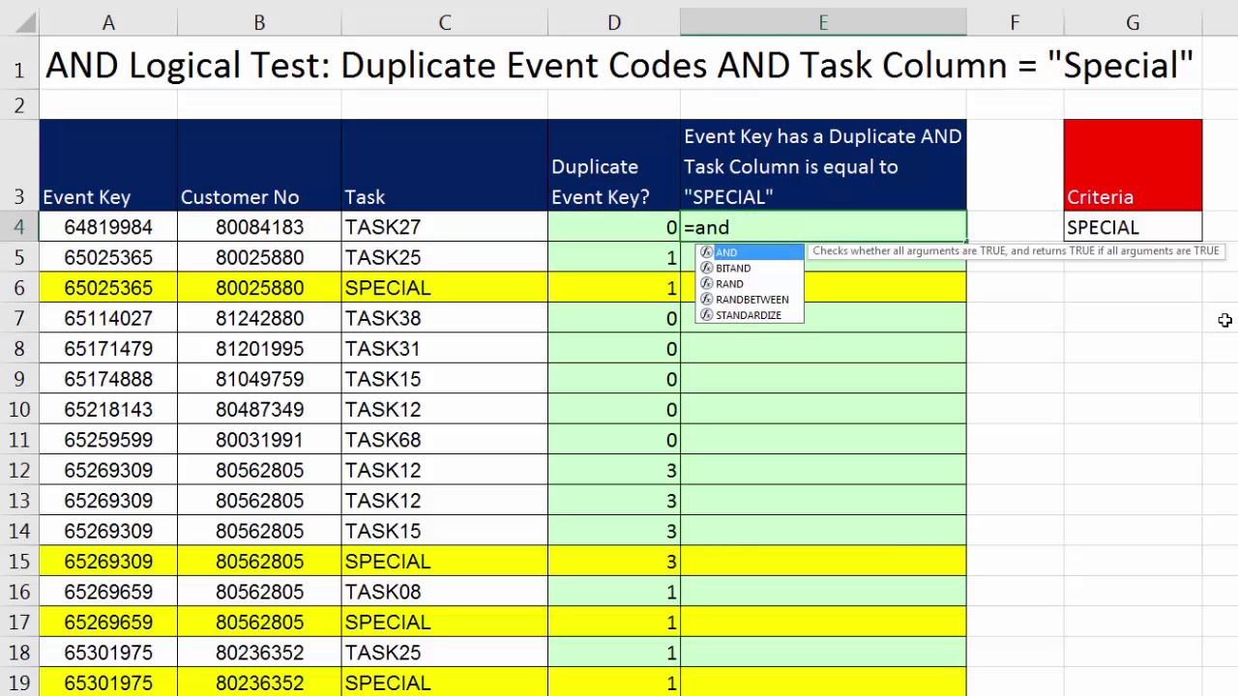
{"action": "key", "text": "Tab"}
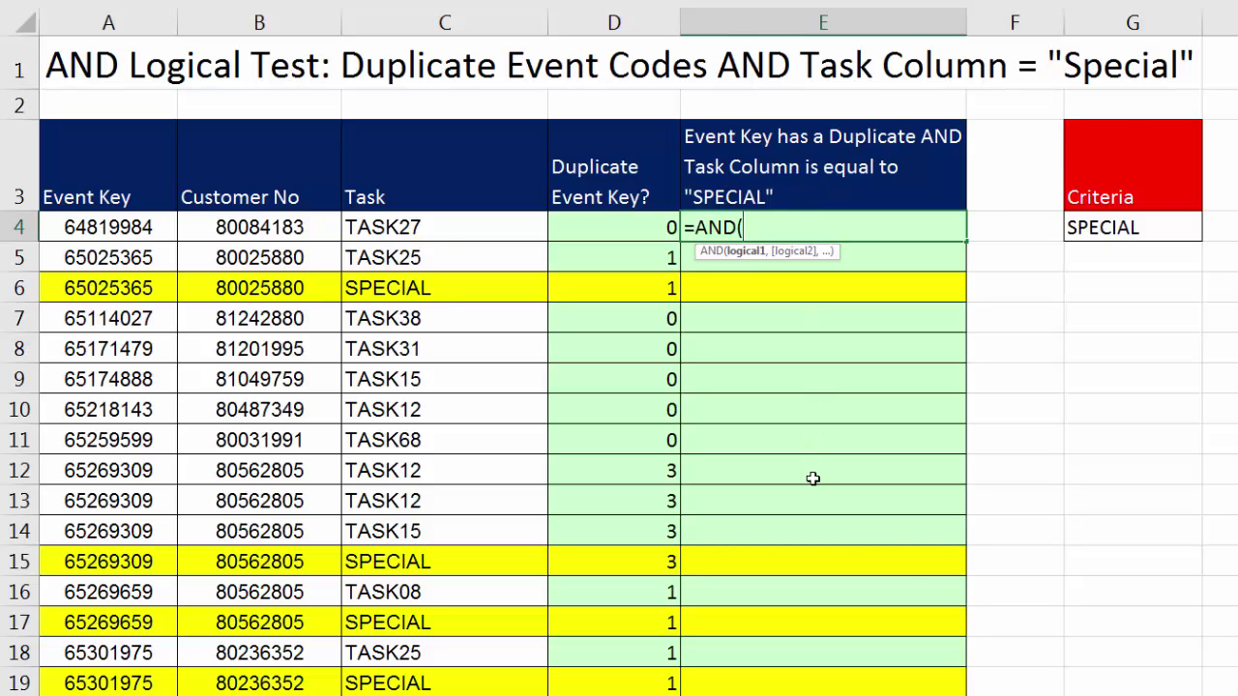
- Give E4's AND the pasted COUNTIFS-1 expression and C4=$G$4 as its two arguments
{"action": "key", "text": "ctrl+v"}
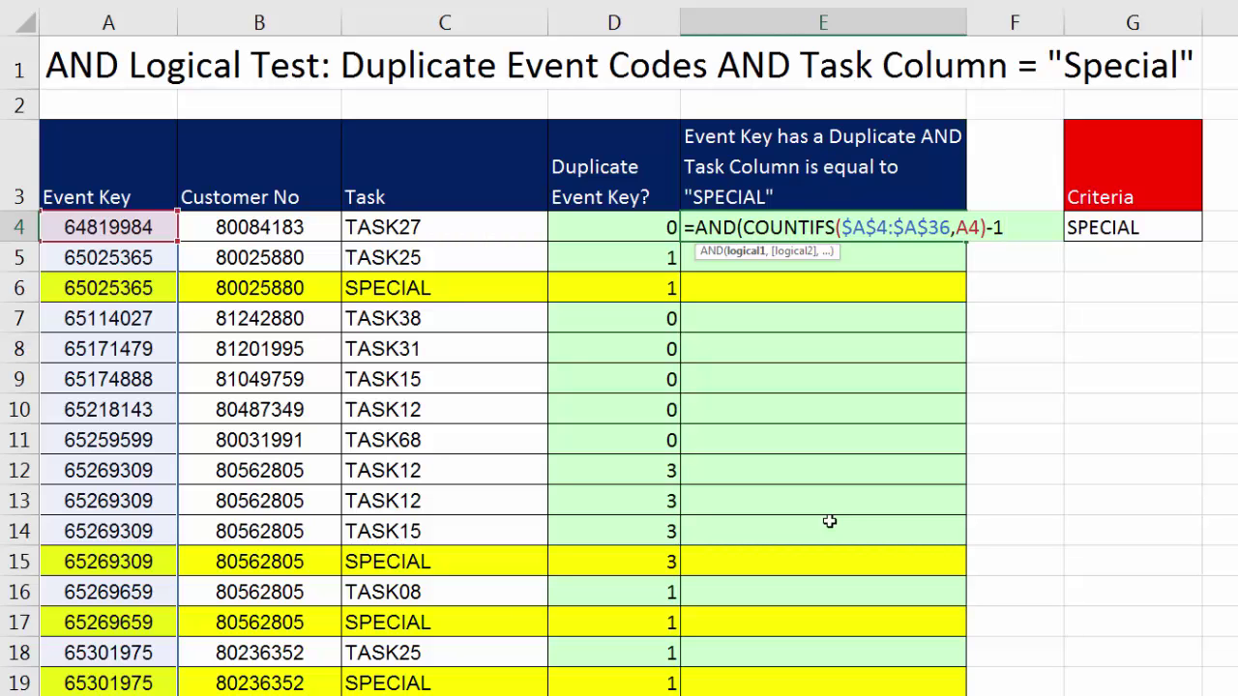
{"action": "type", "text": ","}
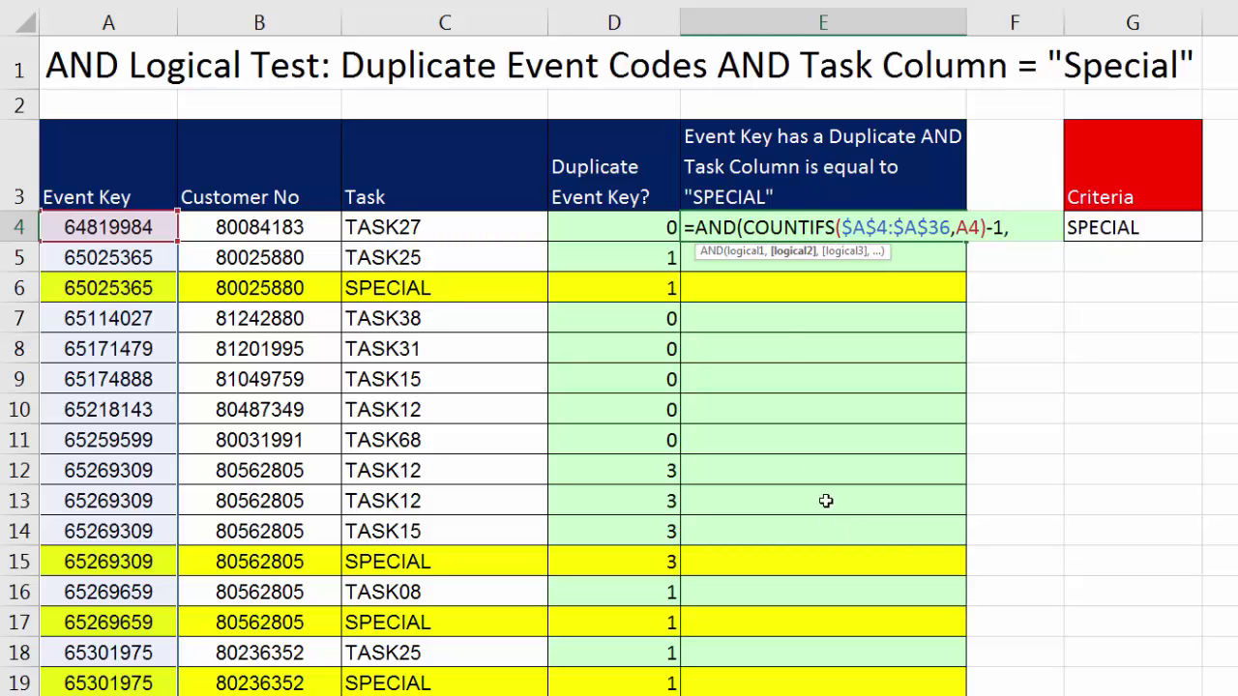
{"action": "left_click", "coordinate": [469, 227]}
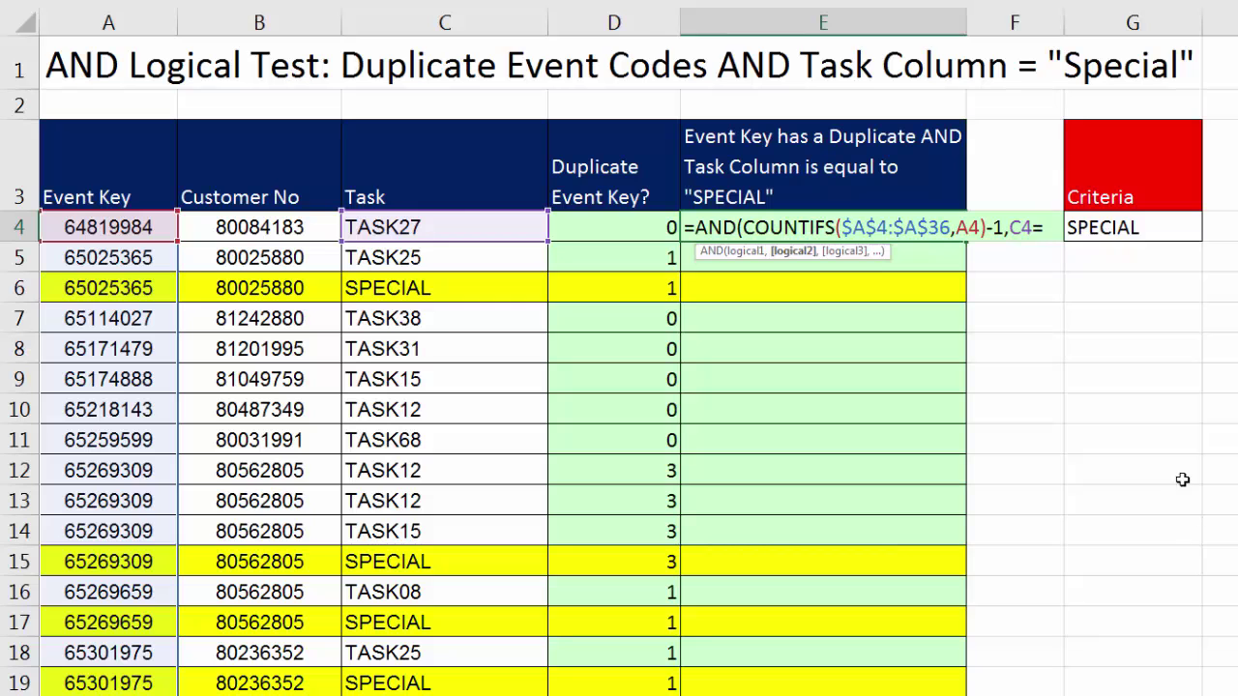
{"action": "left_click", "coordinate": [1113, 224]}
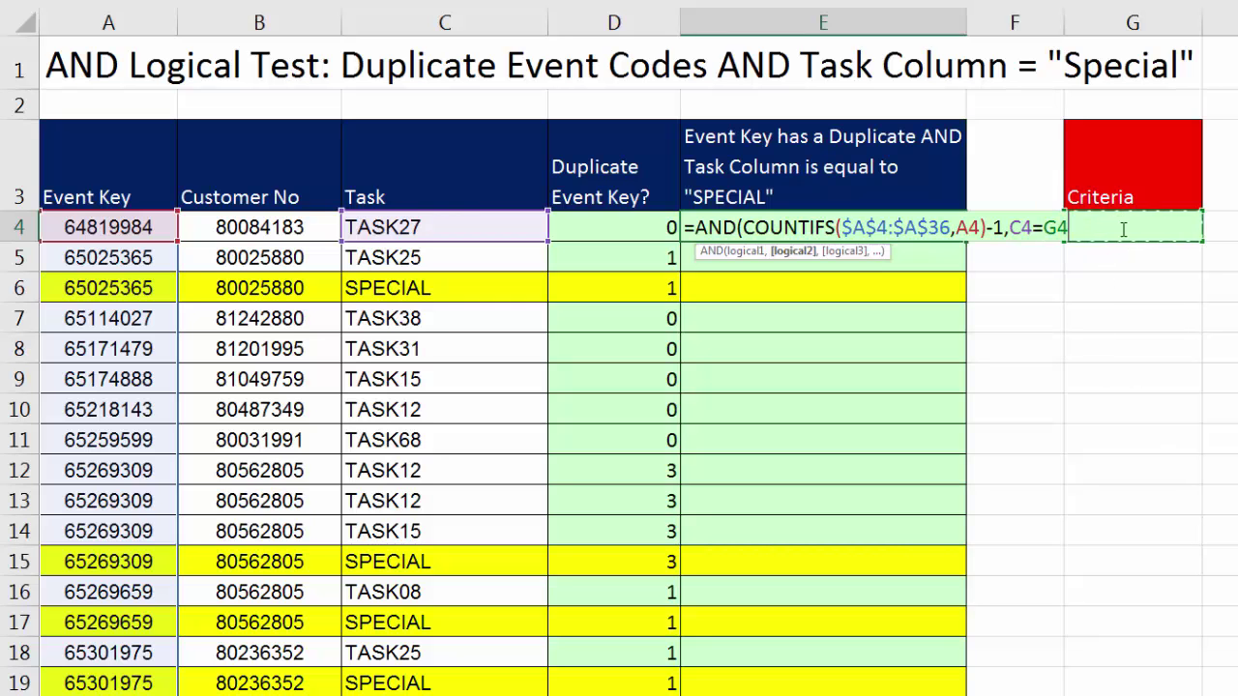
{"action": "key", "text": "F4"}
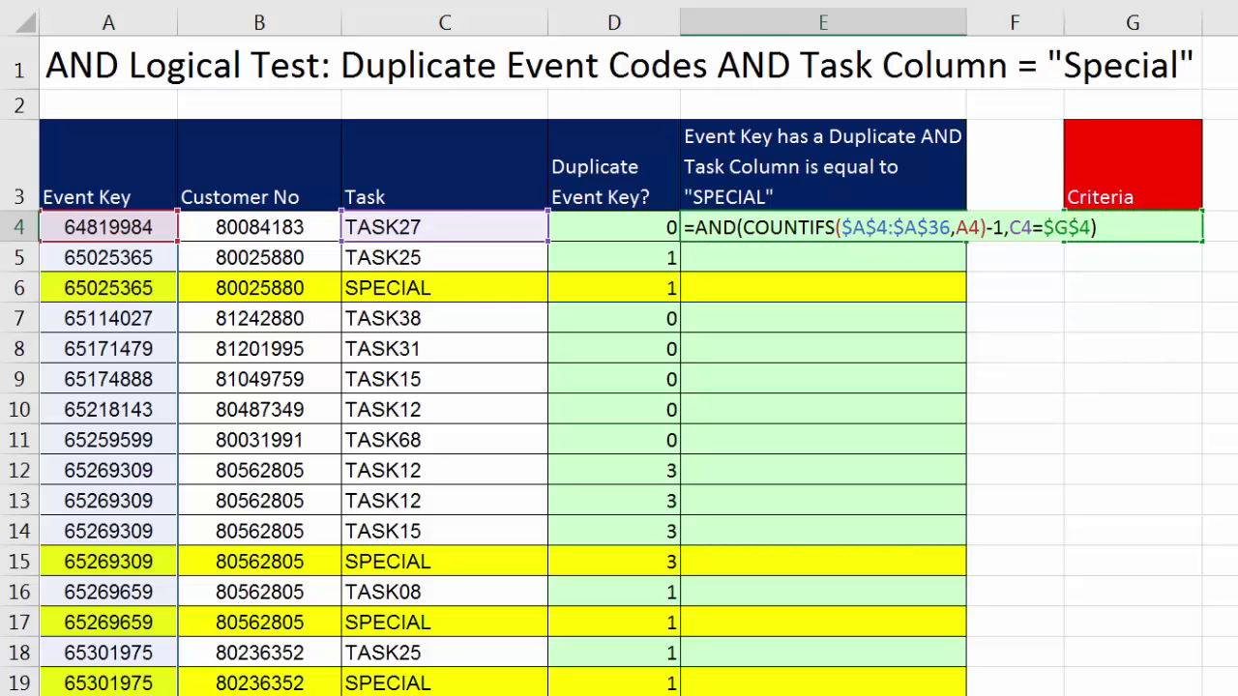
{"action": "left_click", "coordinate": [803, 237]}
{"action": "left_click", "coordinate": [745, 251]}
{"action": "left_click", "coordinate": [794, 251]}
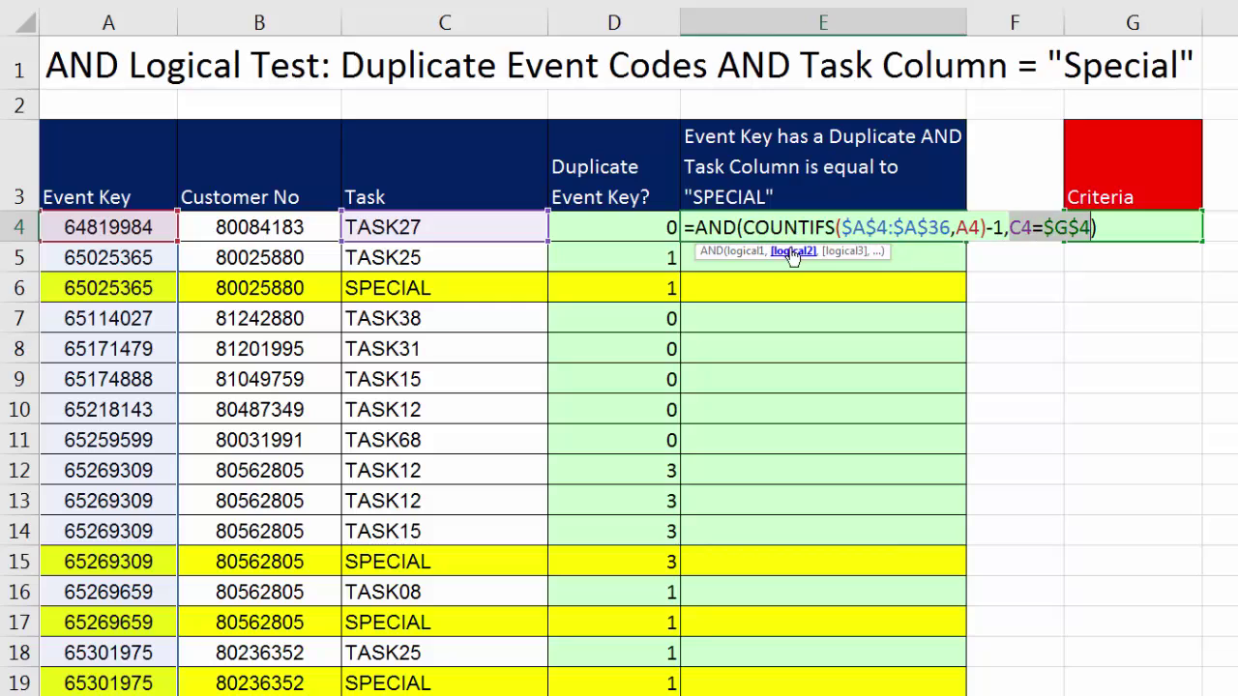
- Commit E4's AND formula, copy it down column E, and check the TRUE SPECIAL rows 6 and 15
{"action": "key", "text": "ctrl+Return"}
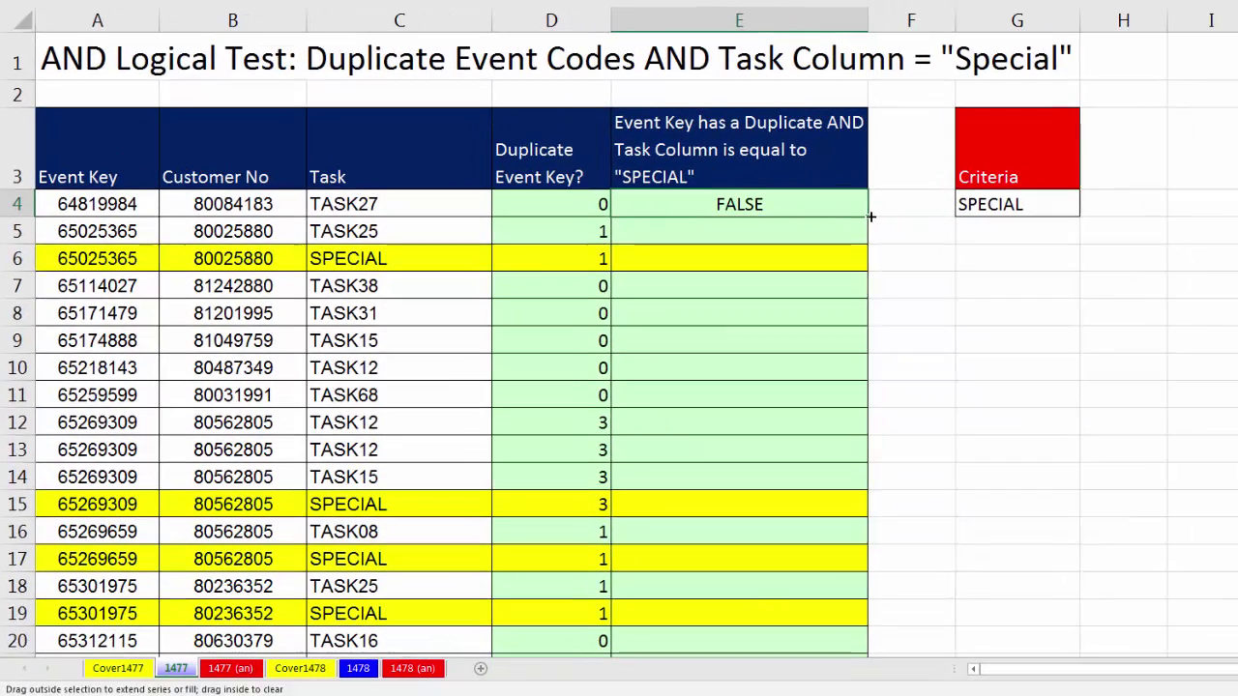
{"action": "double_click", "coordinate": [915, 229]}
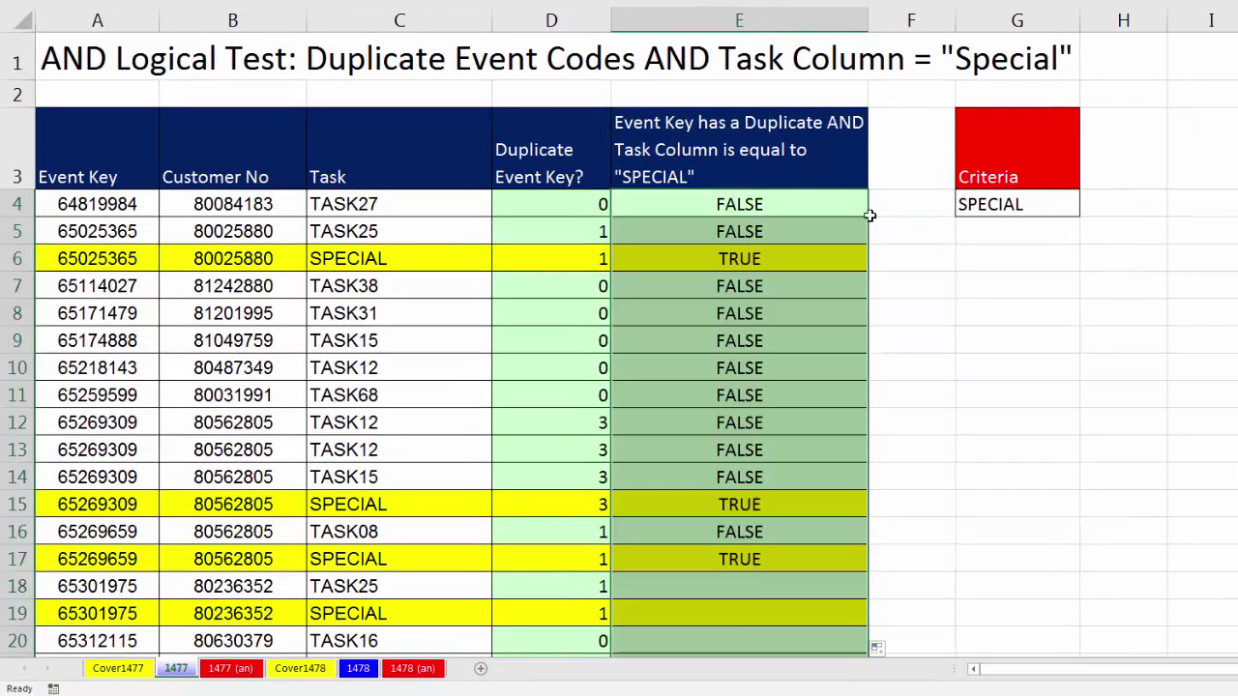
{"action": "left_click", "coordinate": [805, 264]}
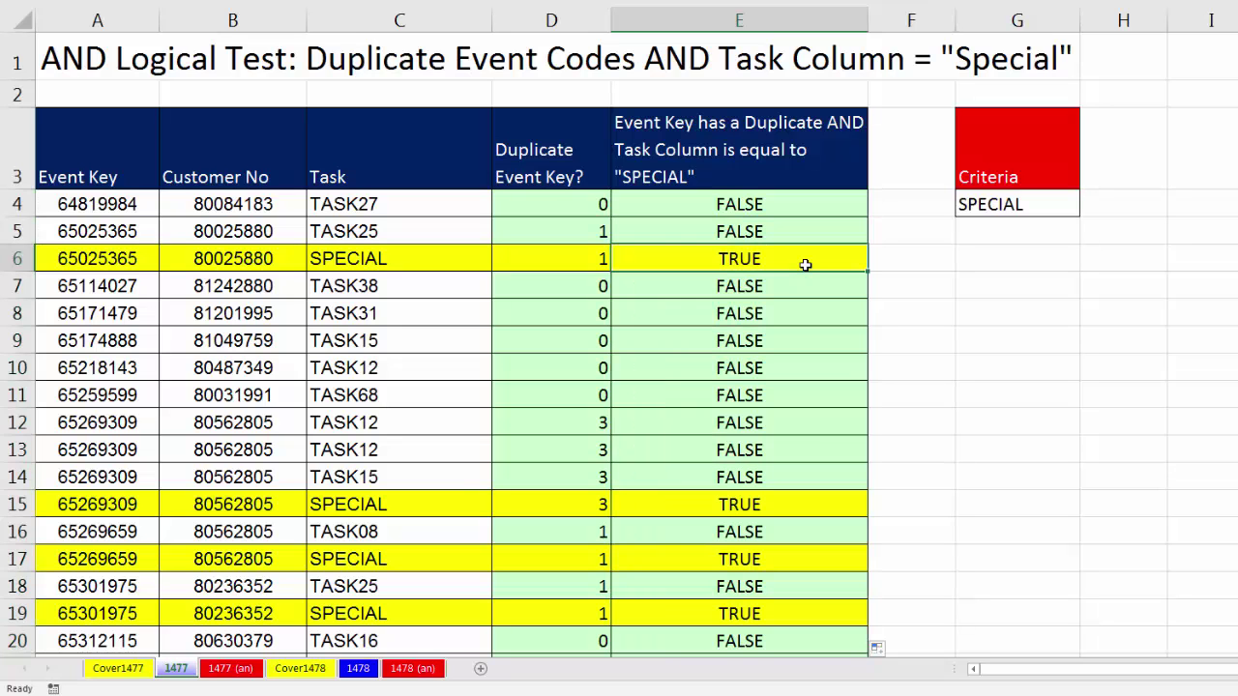
{"action": "left_click", "coordinate": [759, 508]}
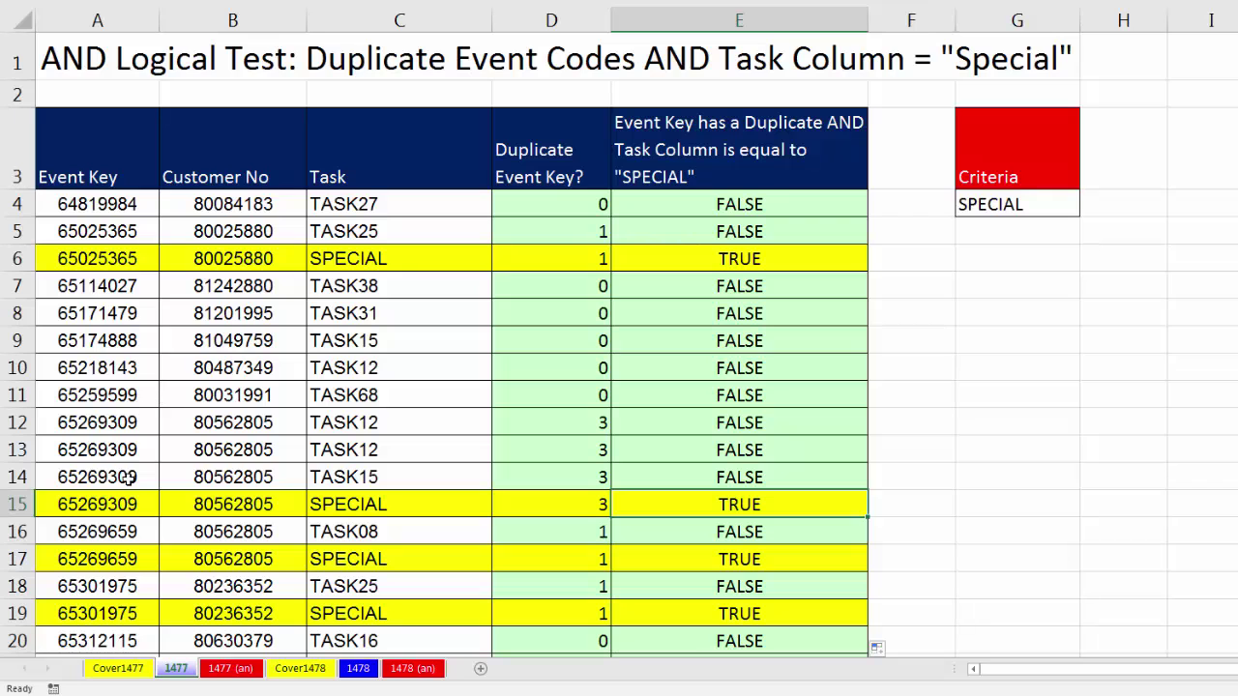
{"action": "left_click", "coordinate": [385, 506]}
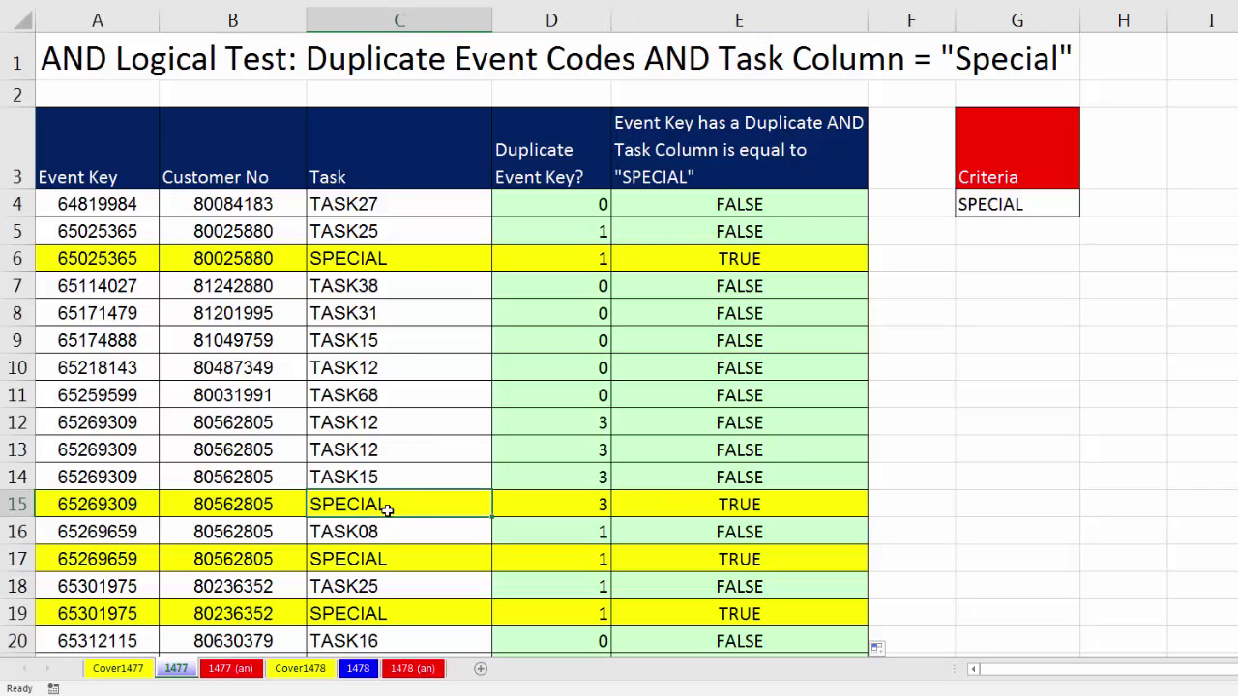
- Review E4's formula =AND(COUNTIFS($A$4:$A$36,A4)-1,C4=$G$4) without changing it
{"action": "left_click", "coordinate": [739, 204]}
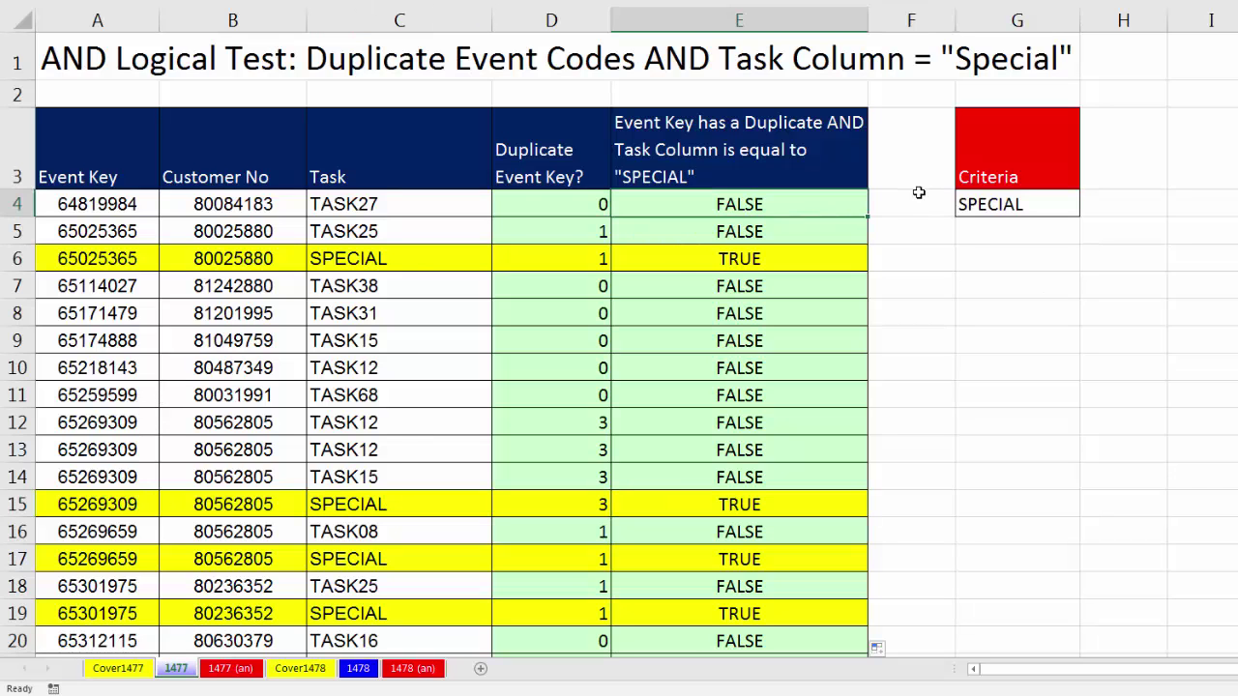
{"action": "key", "text": "F2"}
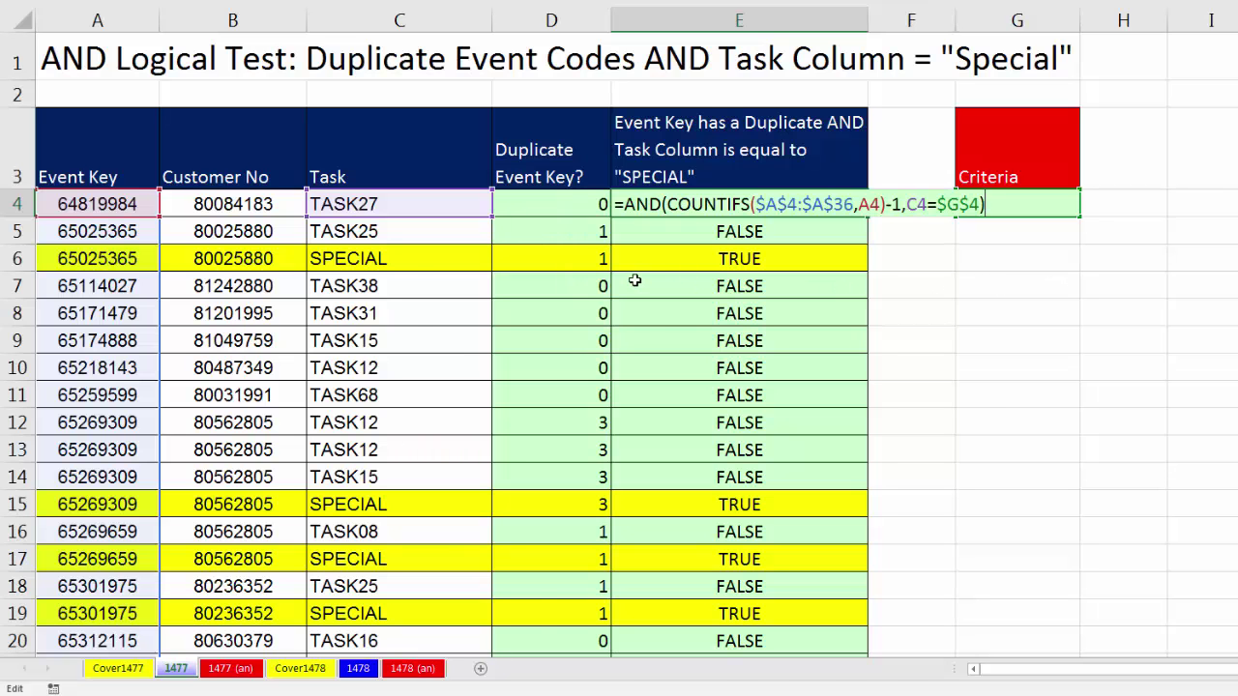
{"action": "key", "text": "Return"}
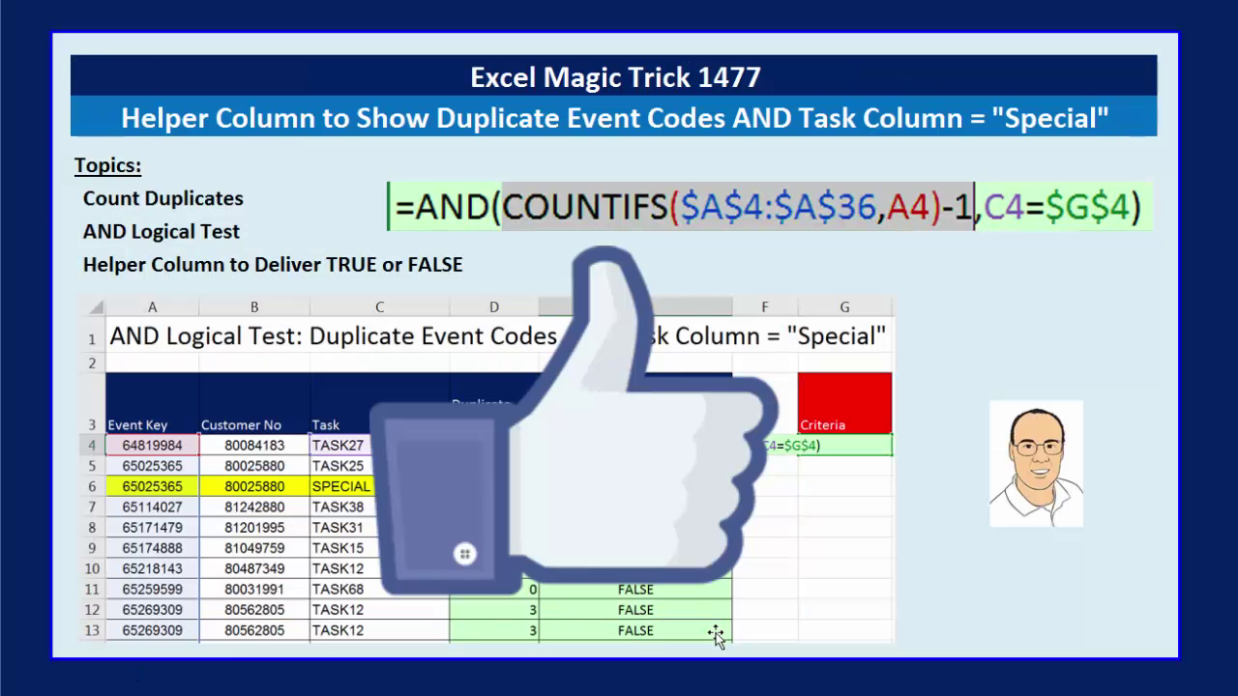